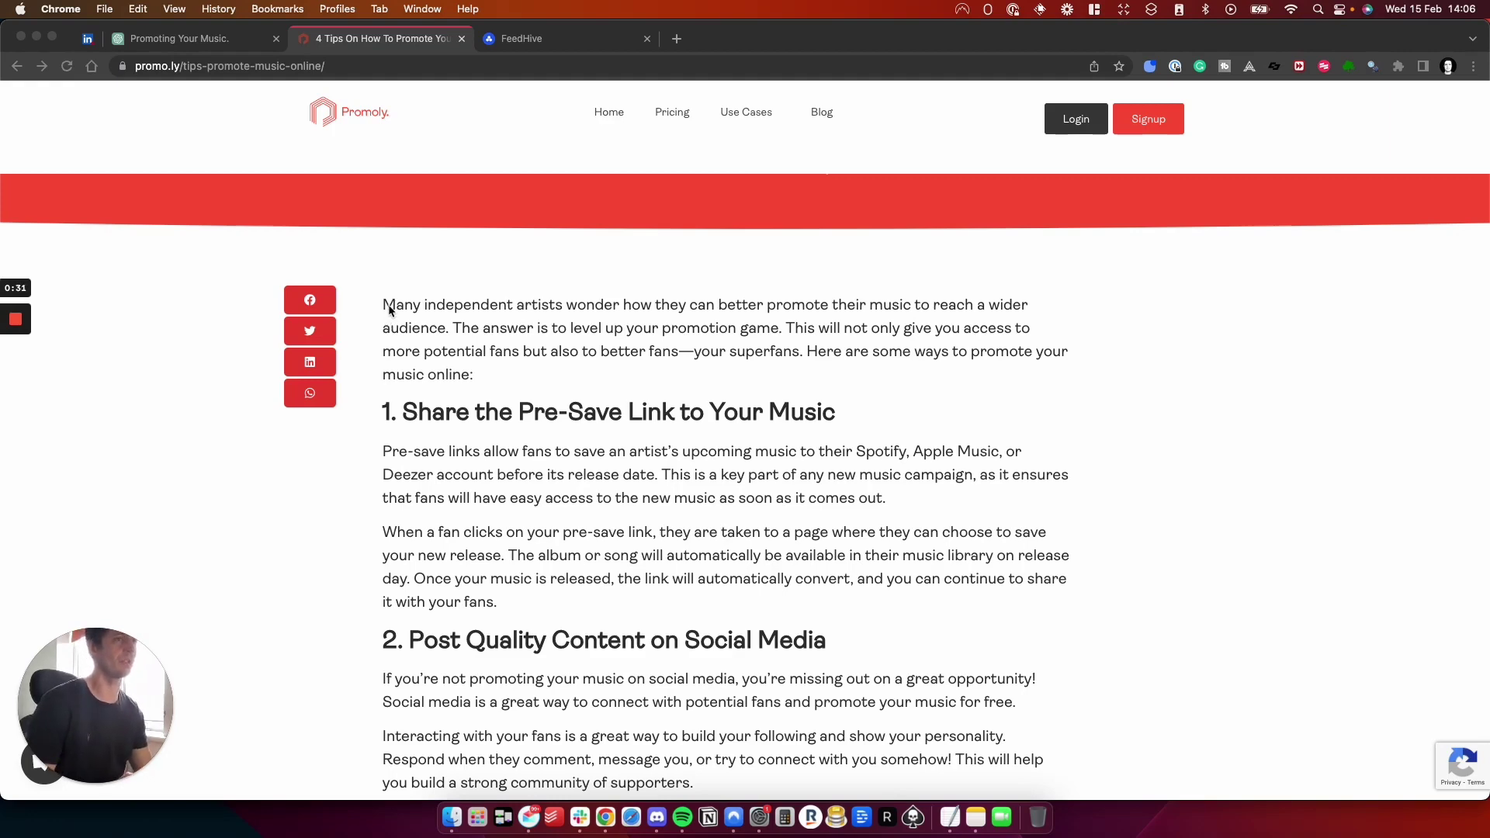
- Preview the FeedHive Twitter thread draft from its first tweet to the closing Promoly call-to-action
scroll(389, 310, down, 15)
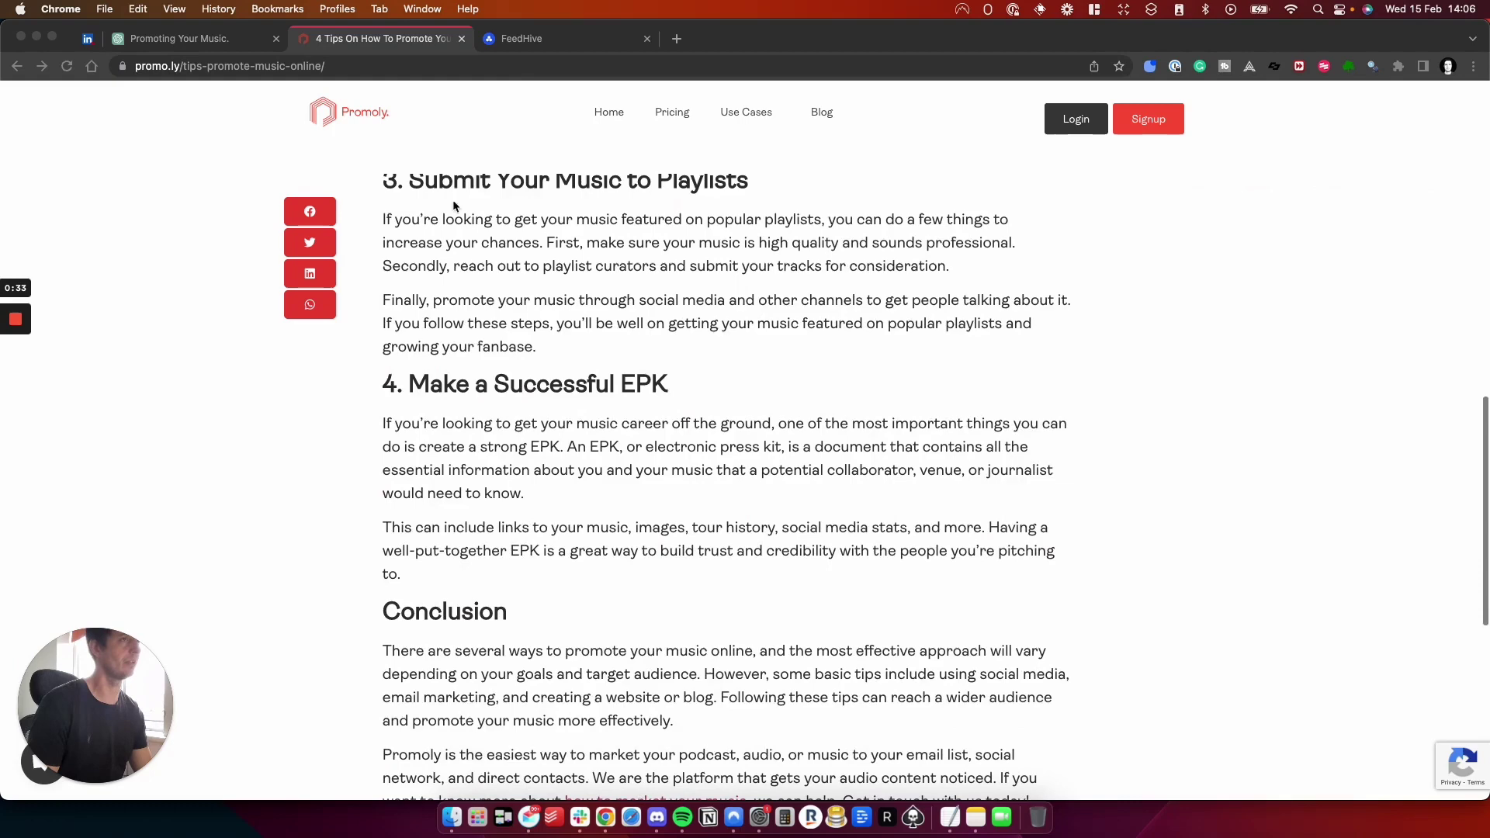
click(520, 39)
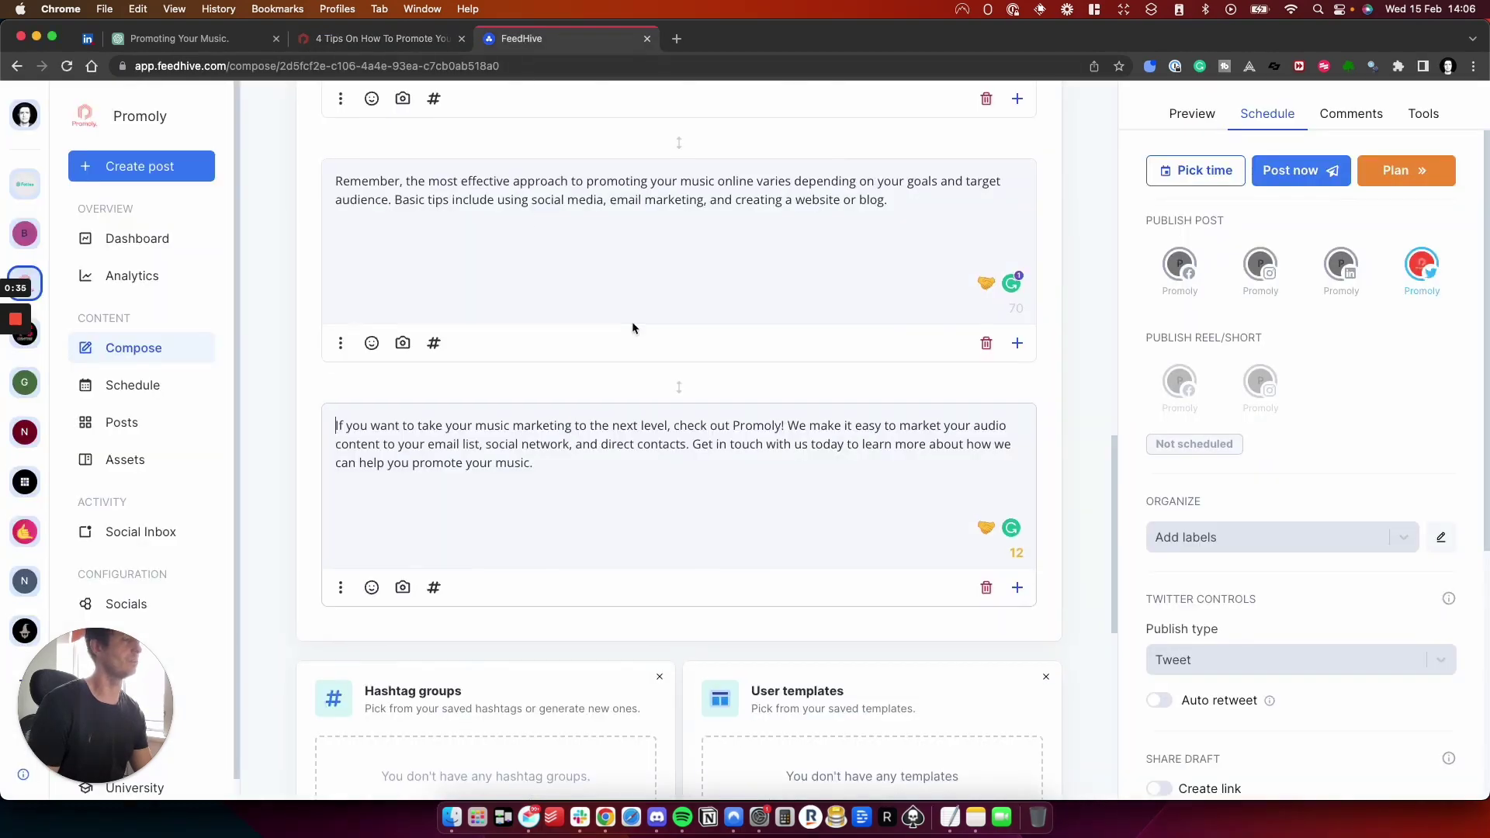
scroll(633, 327, up, 5)
click(1191, 114)
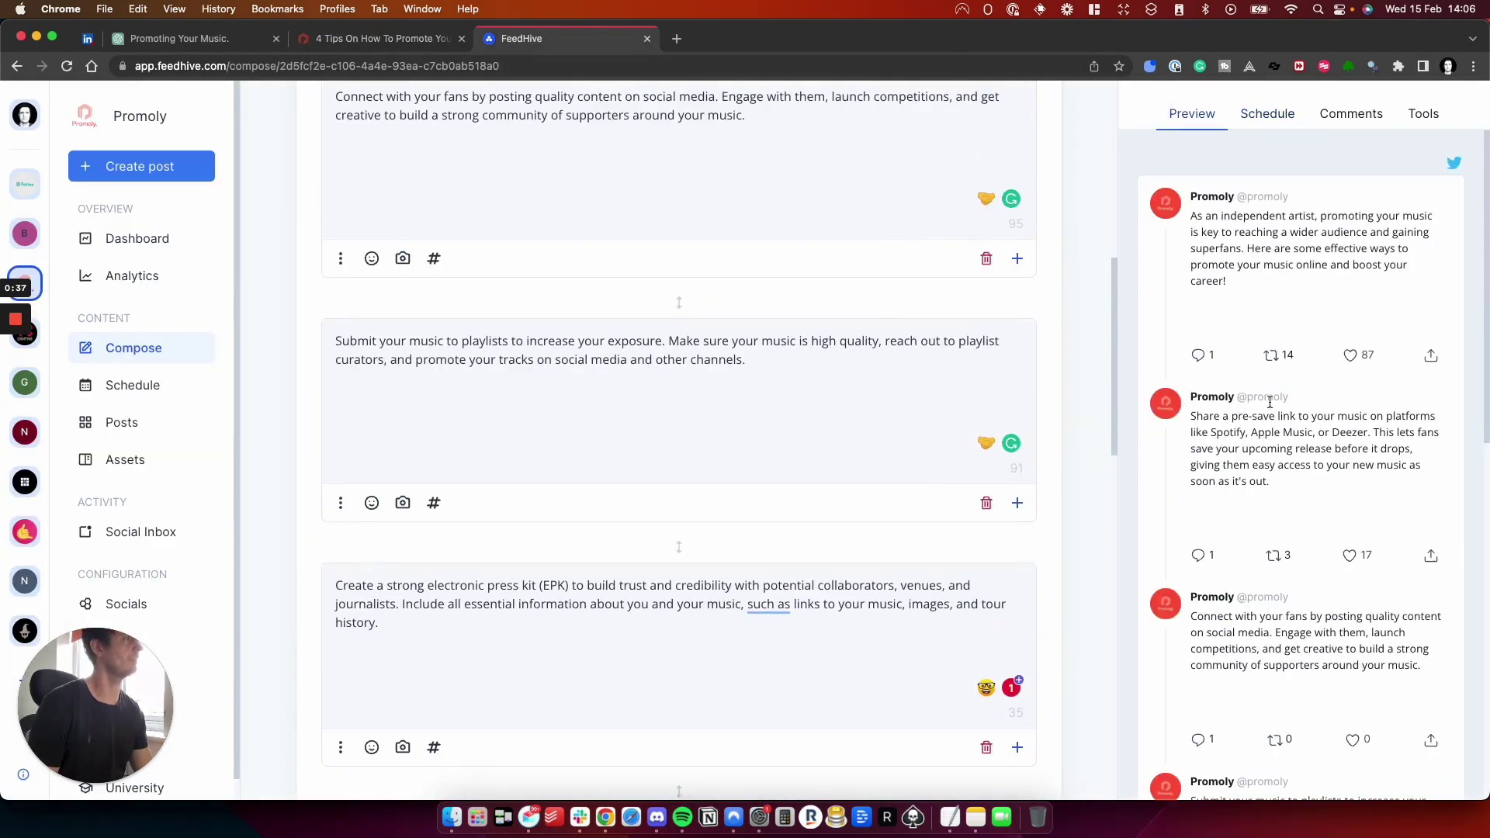
scroll(1282, 261, down, 10)
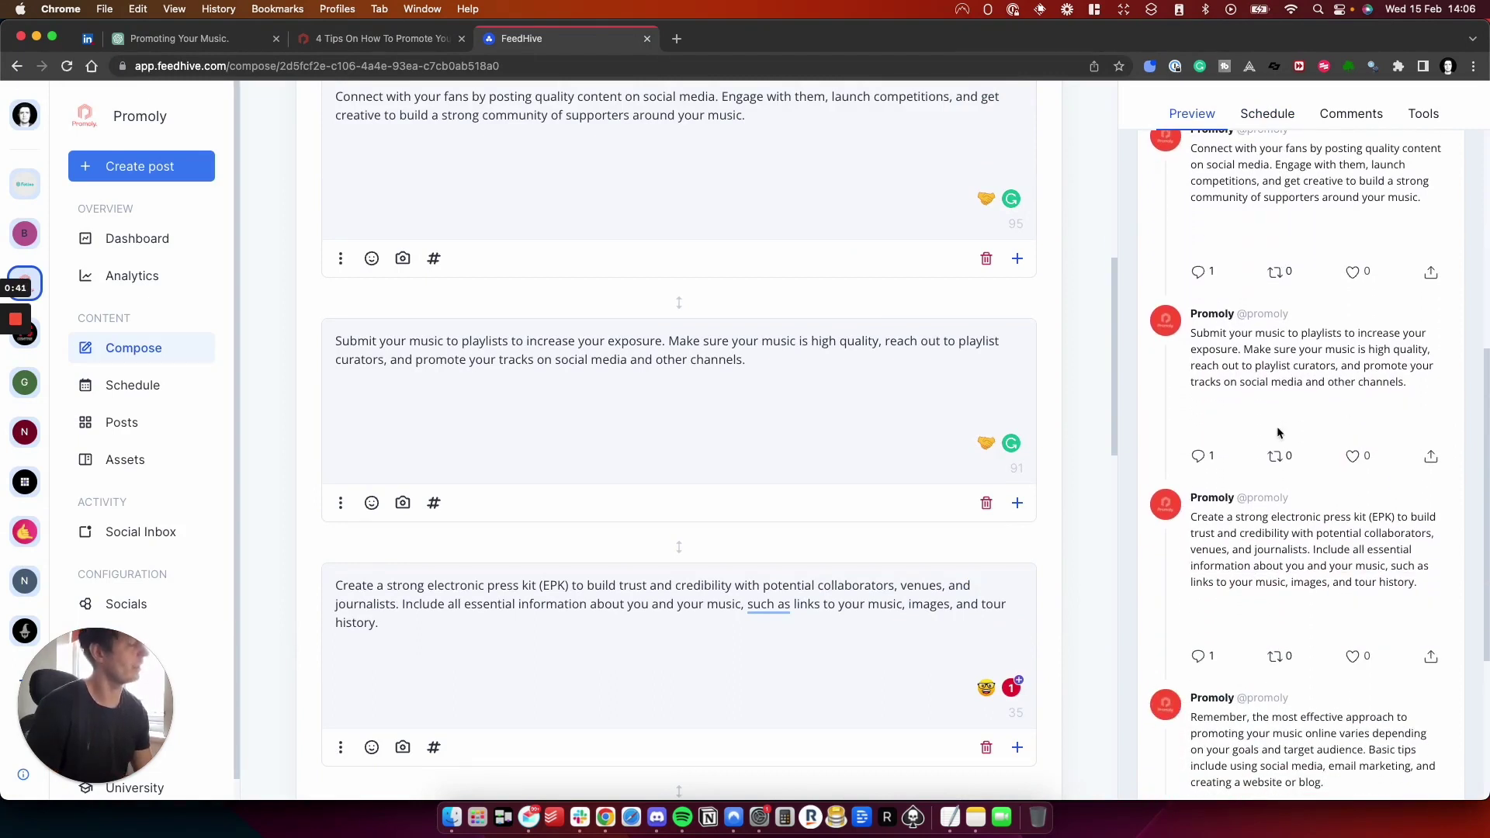
scroll(1278, 432, down, 4)
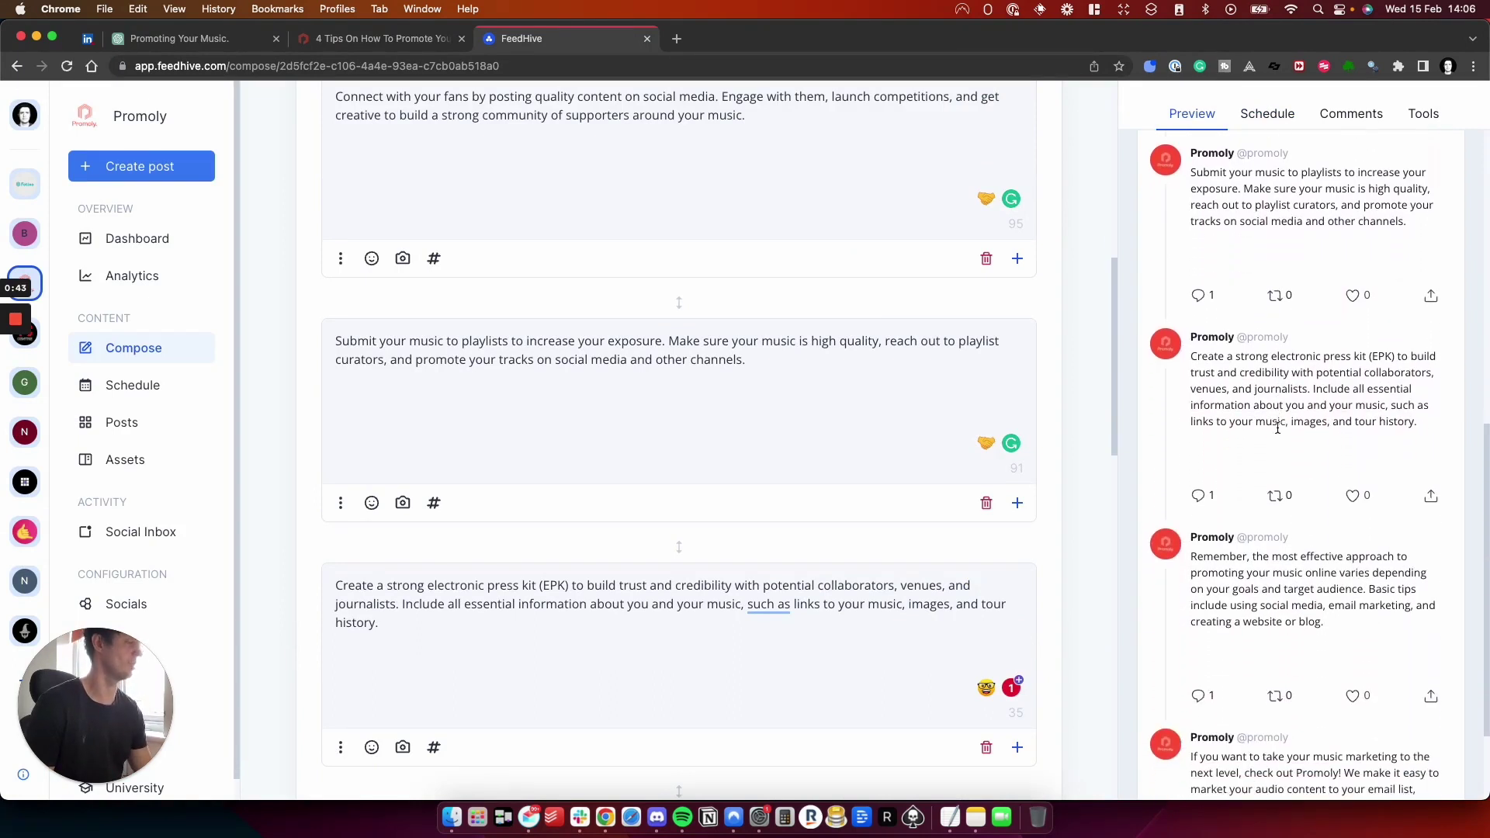
scroll(1277, 428, down, 3)
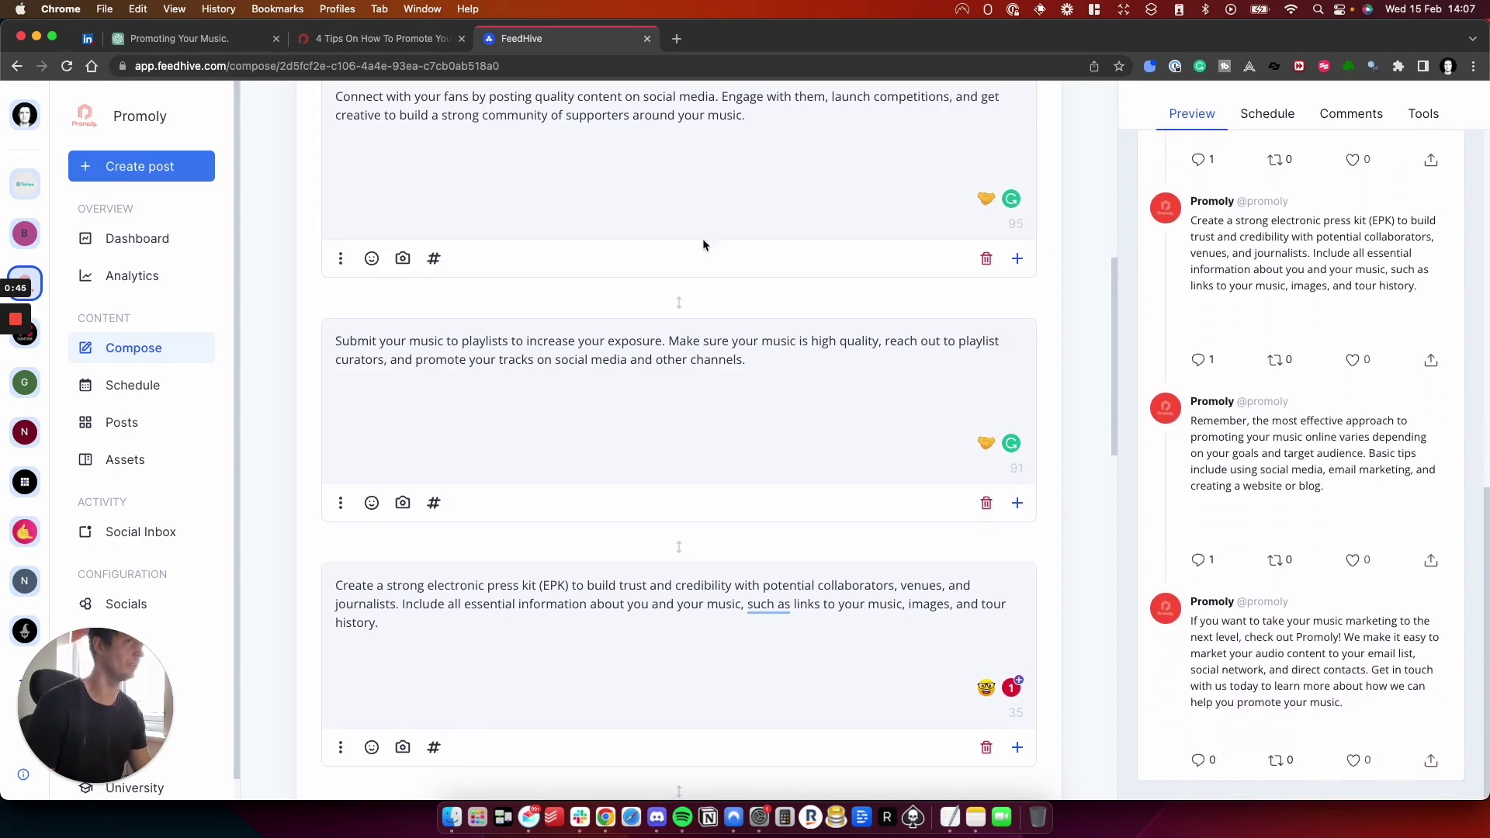
- Show the 'Promoting Your Music' ChatGPT chat with the 280-character Twitter thread prompt
click(231, 46)
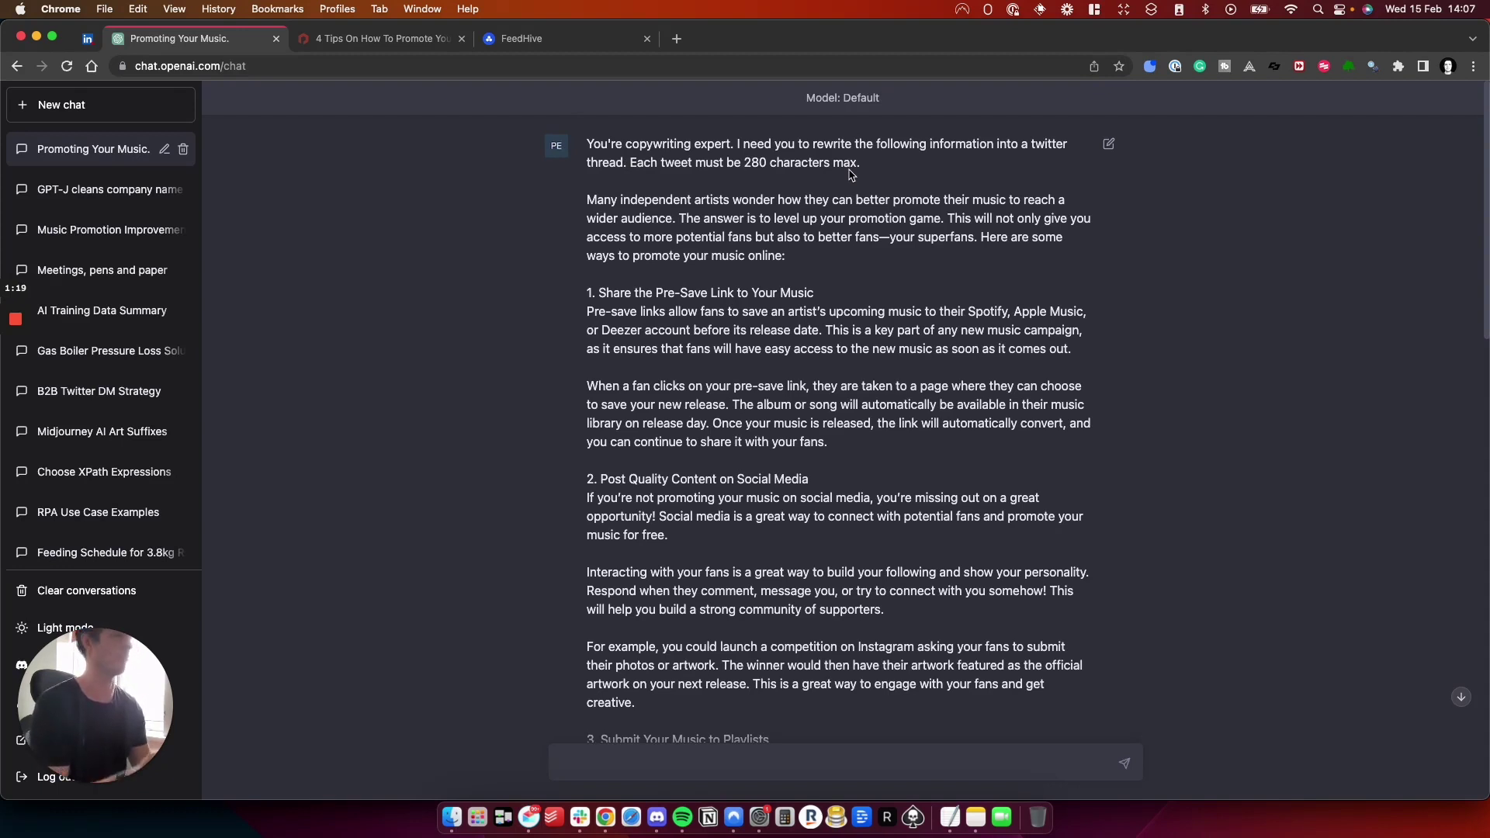
- Review the '4 Tips On How To Promote Your Music Online' article from its title through sections 1–2
click(381, 48)
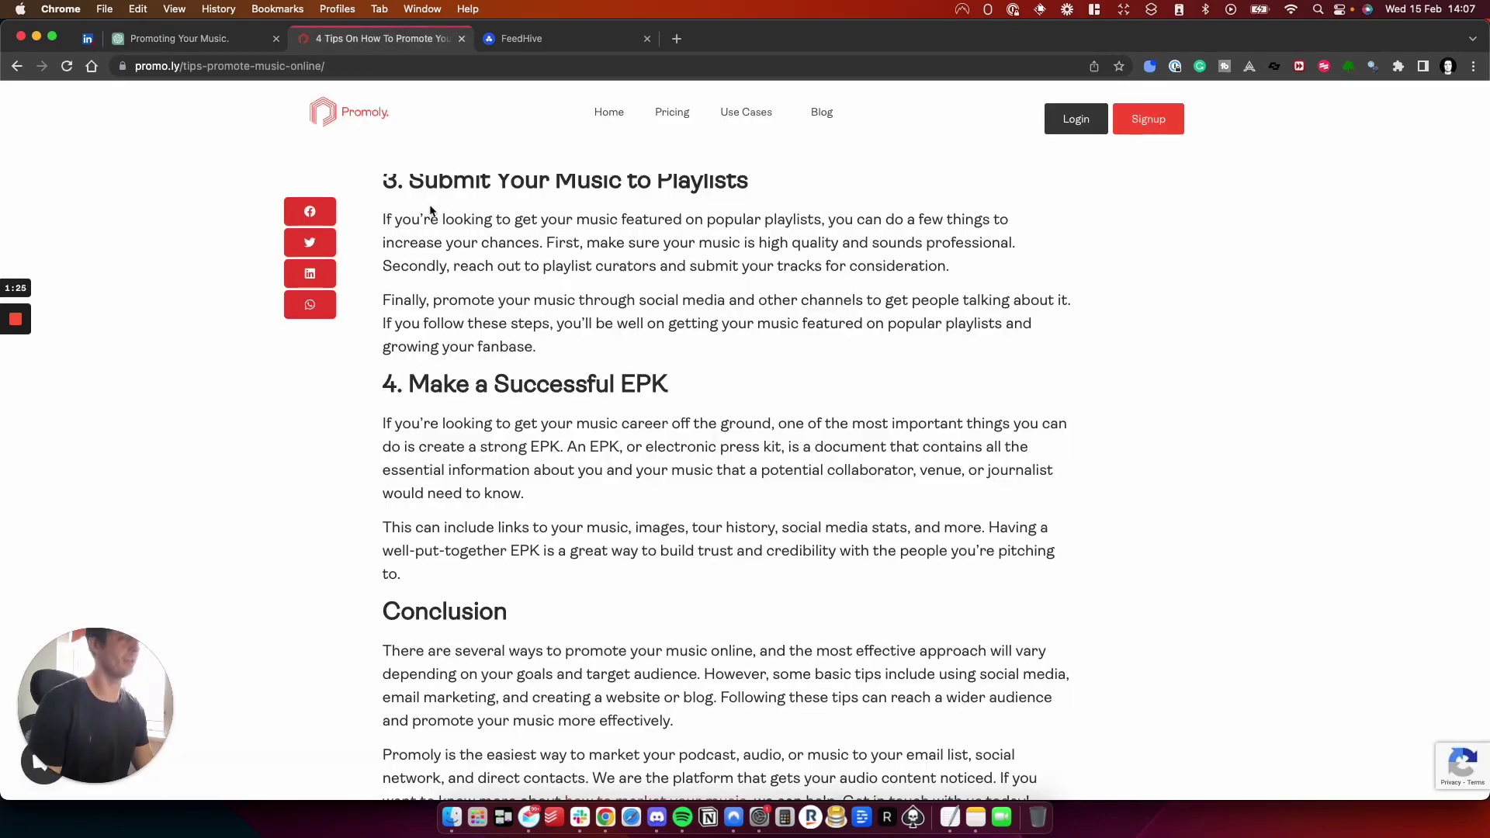
scroll(430, 208, up, 10)
scroll(430, 208, up, 5)
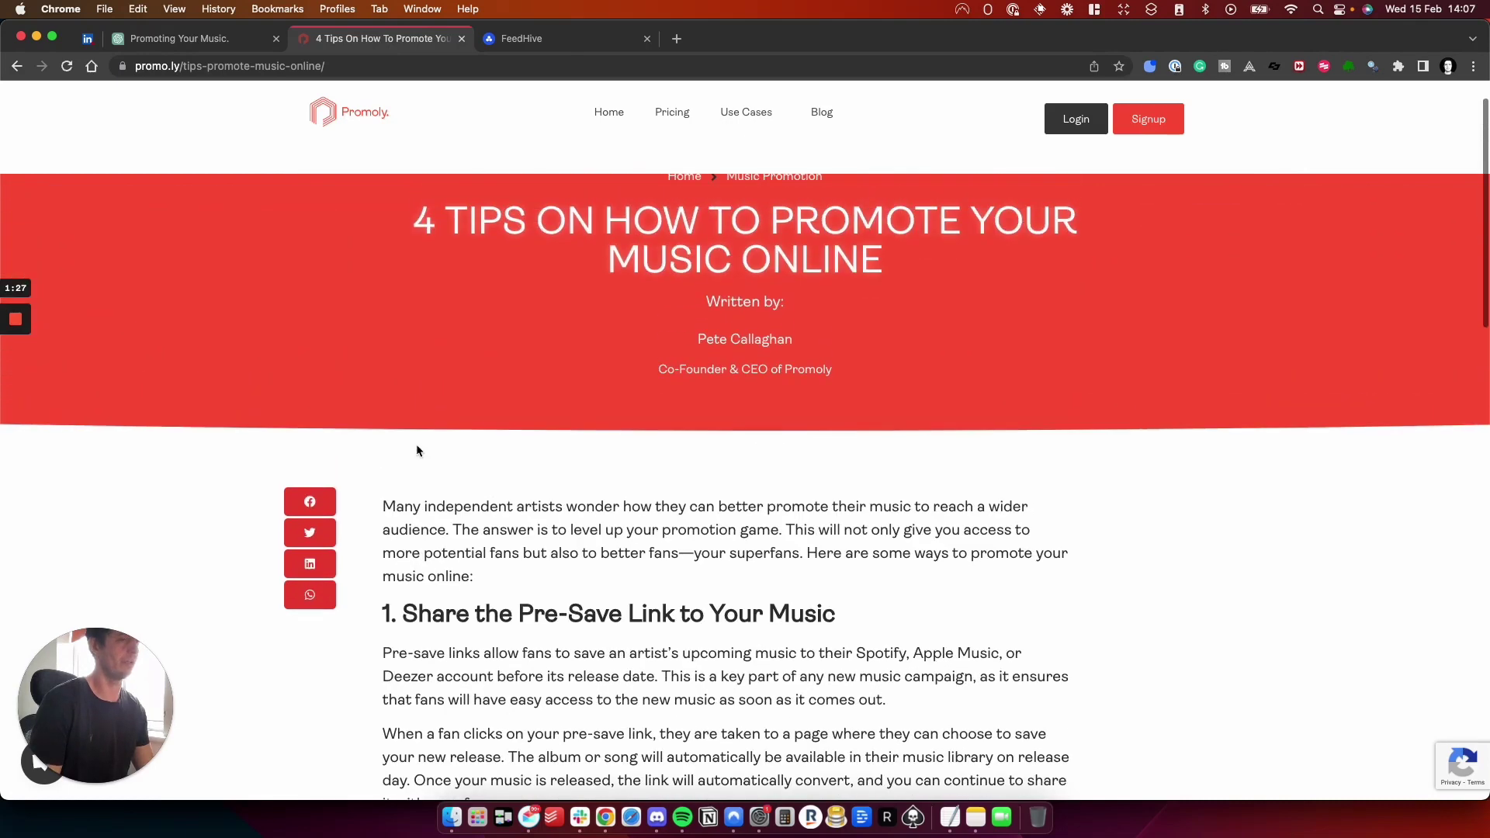
scroll(418, 463, down, 3)
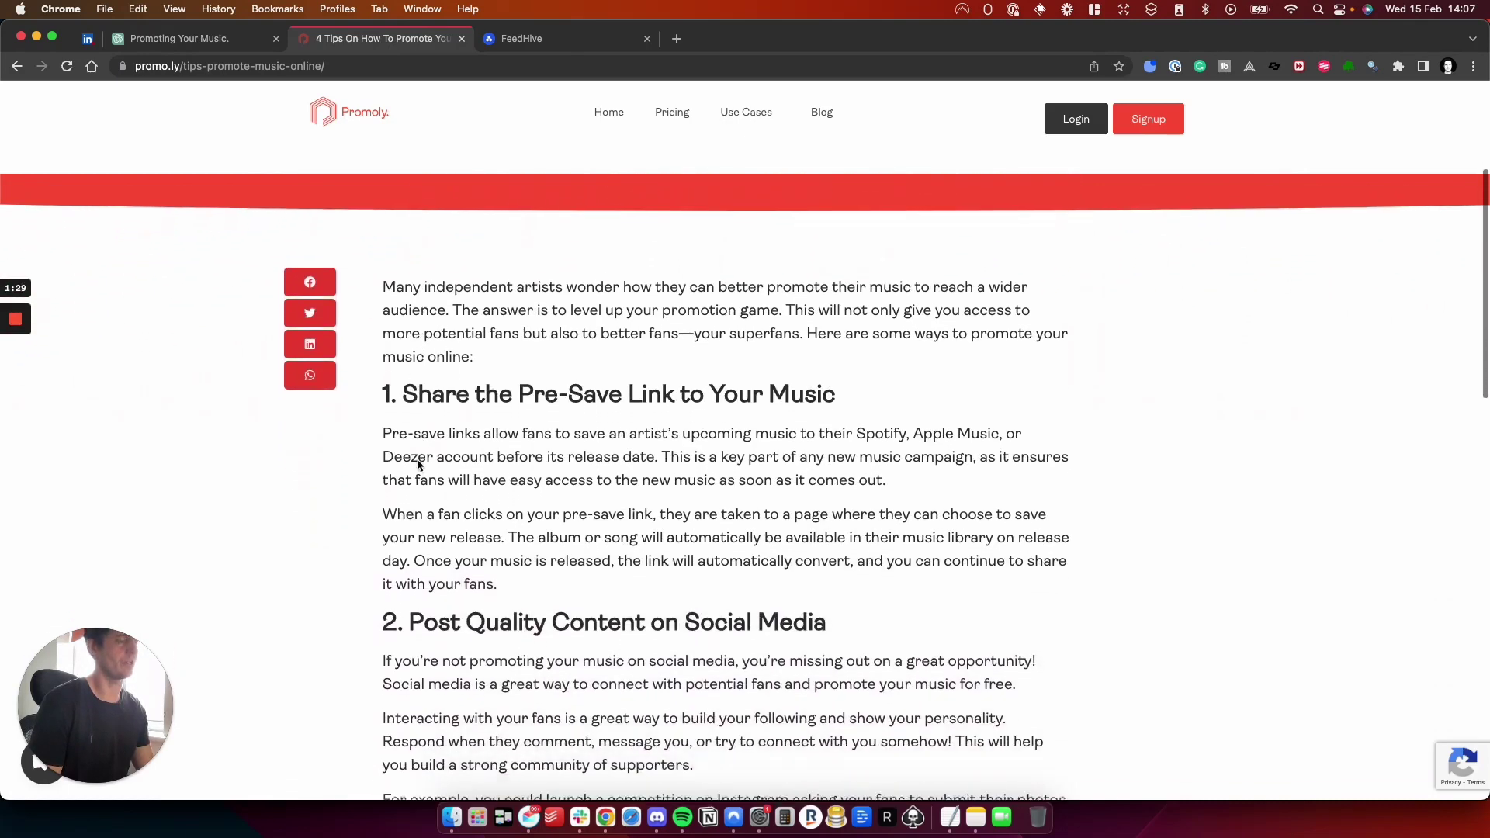
scroll(482, 461, down, 5)
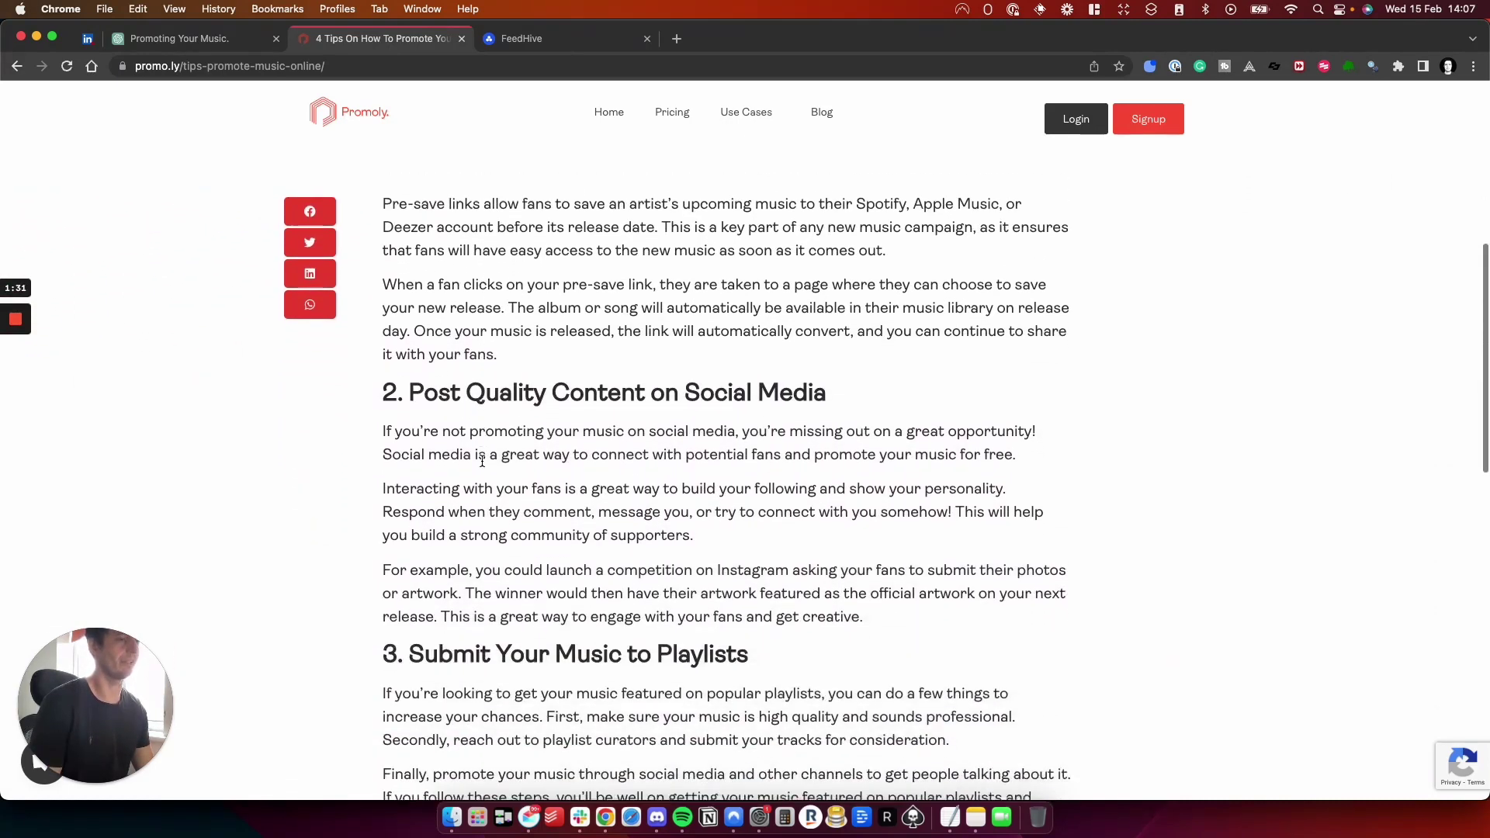
- Scroll through ChatGPT's reply showing Tweets 1 to 7, ending with the Promoly call-to-action
click(225, 38)
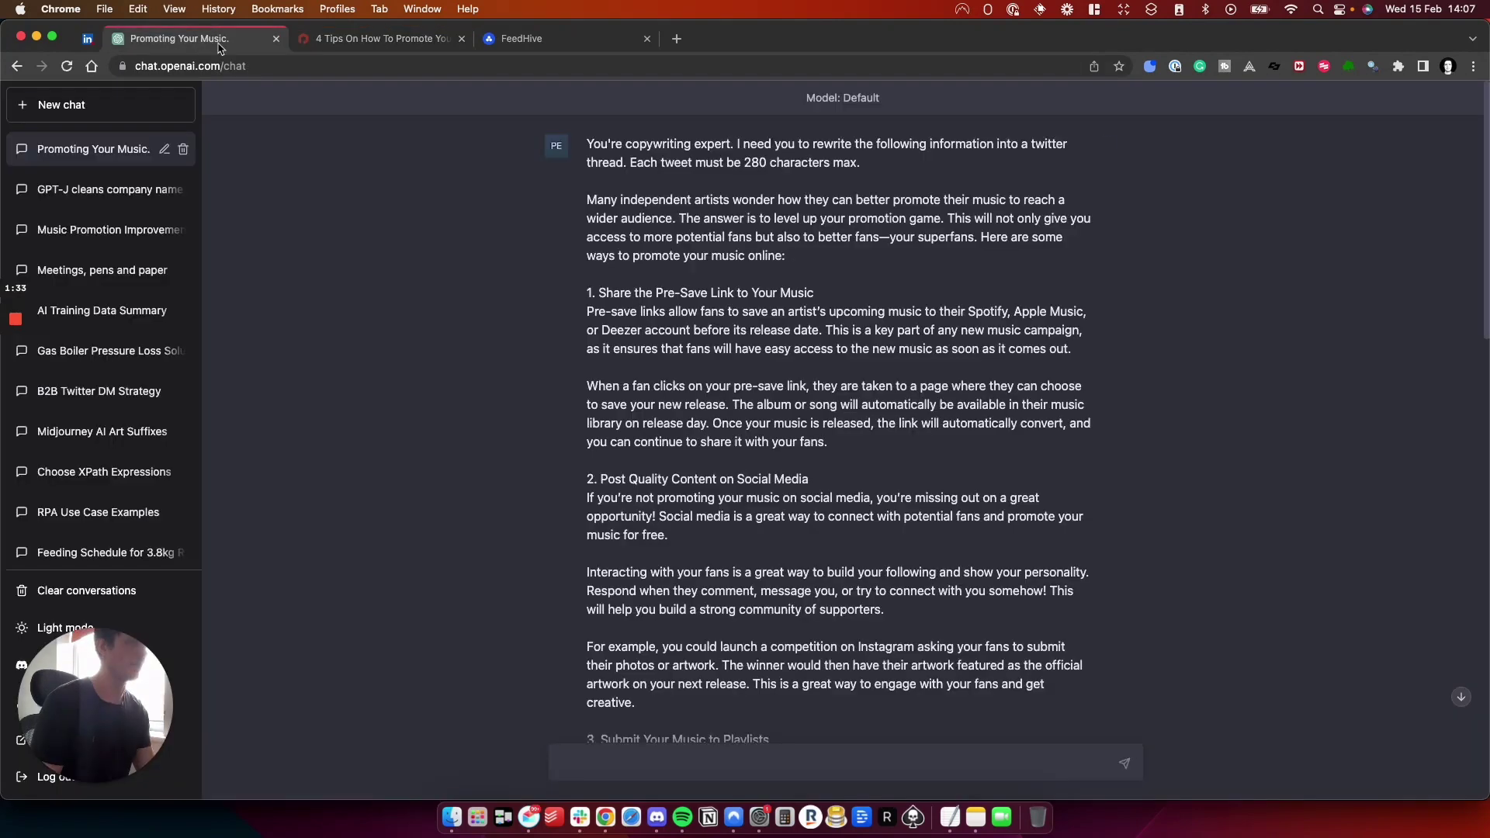
scroll(633, 315, down, 10)
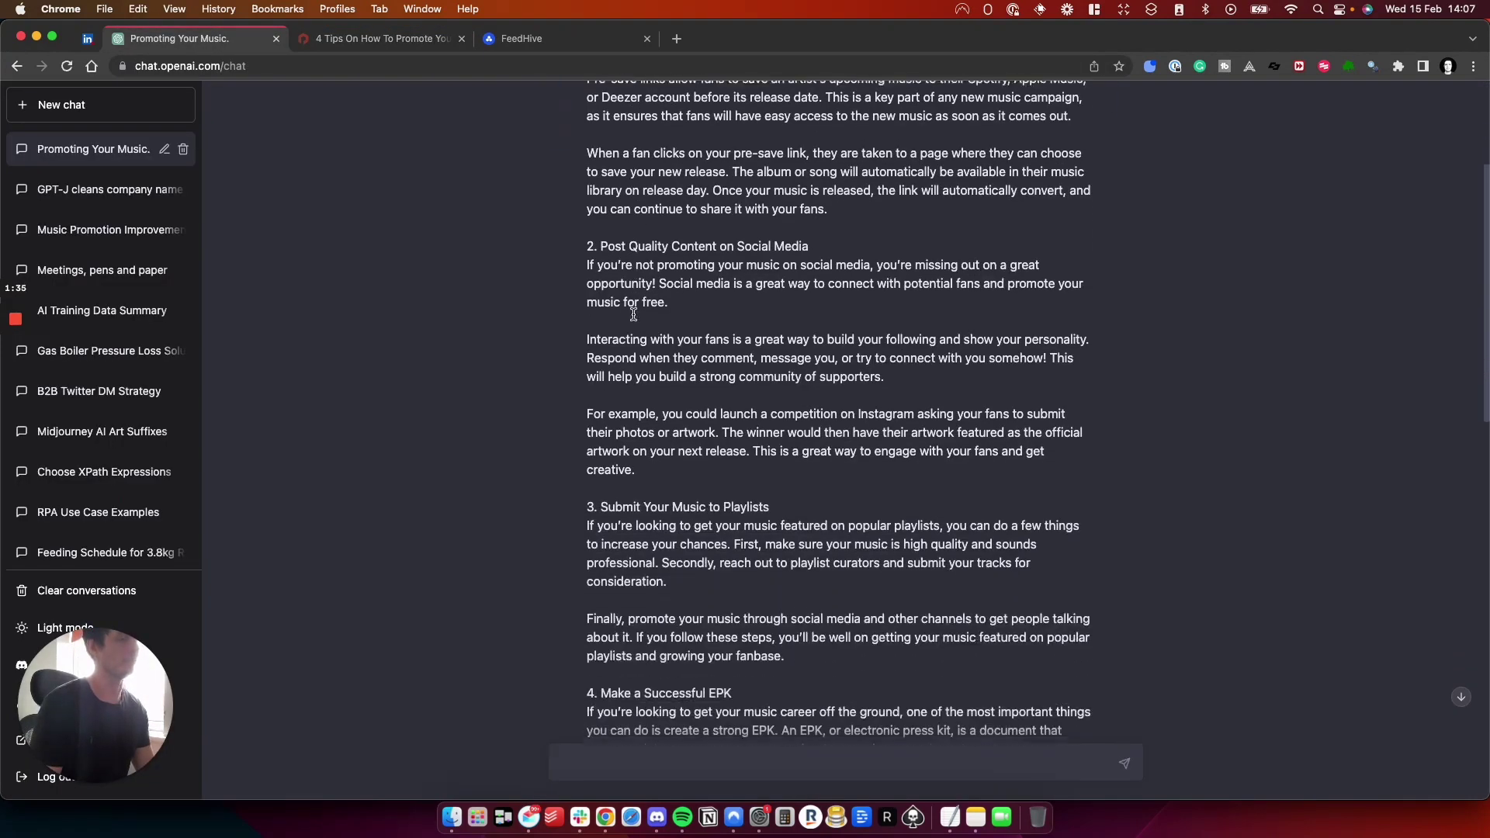
scroll(633, 314, down, 7)
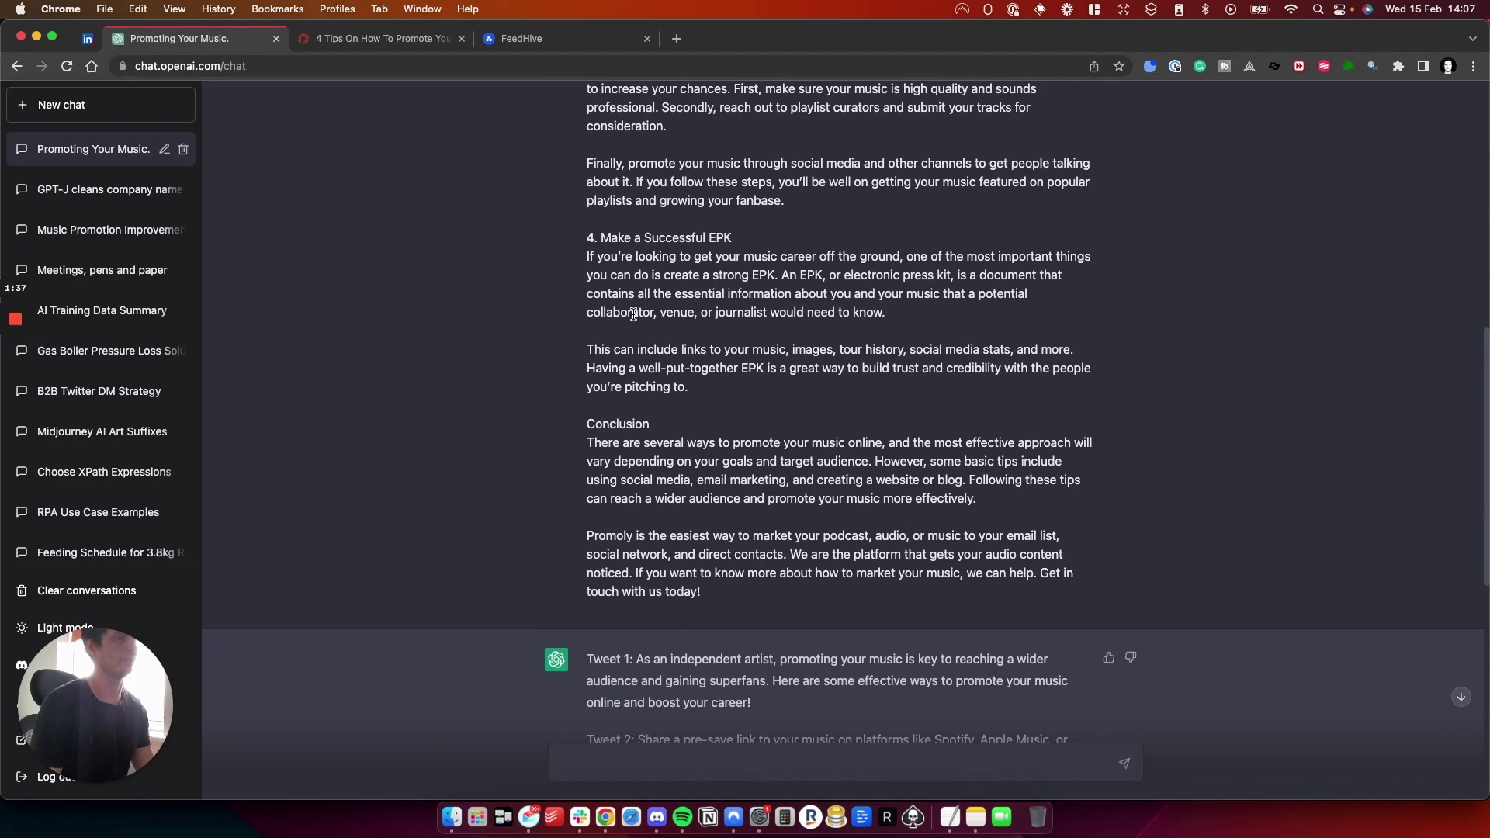
scroll(633, 318, down, 3)
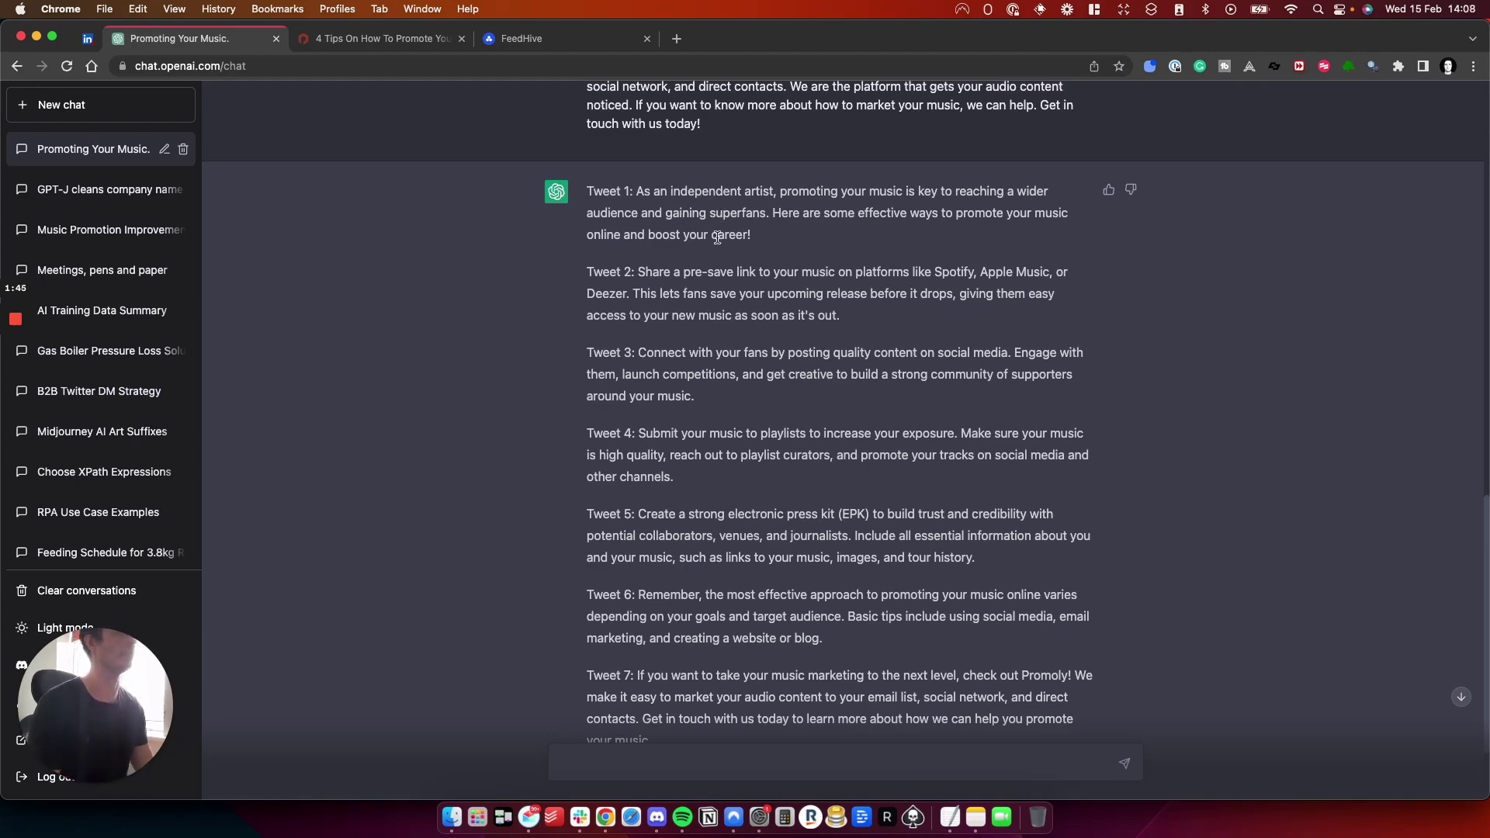
- Select the article's intro paragraph and compare it with ChatGPT's opening tweets
click(370, 43)
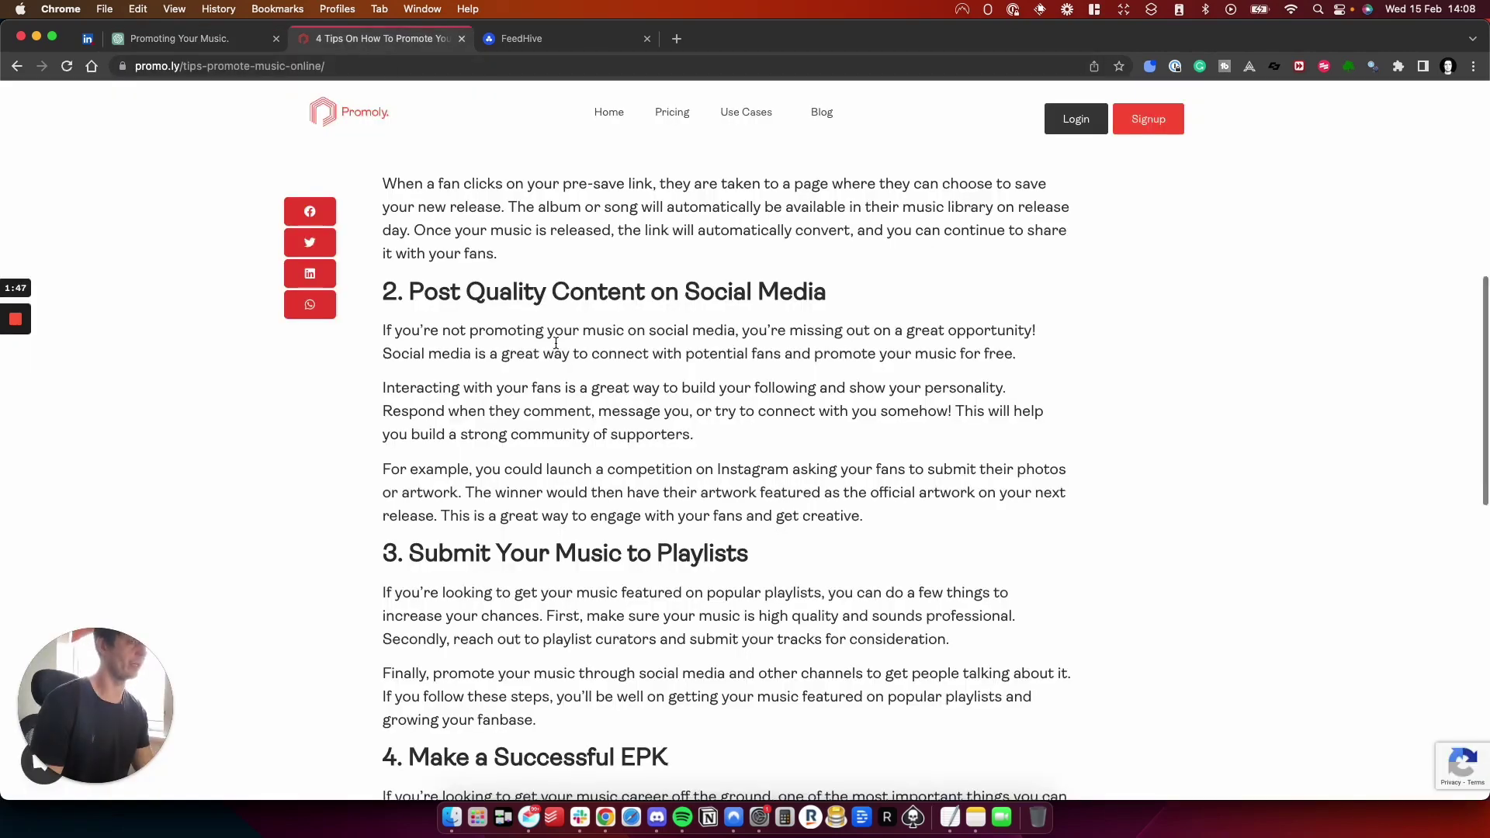
scroll(555, 341, up, 5)
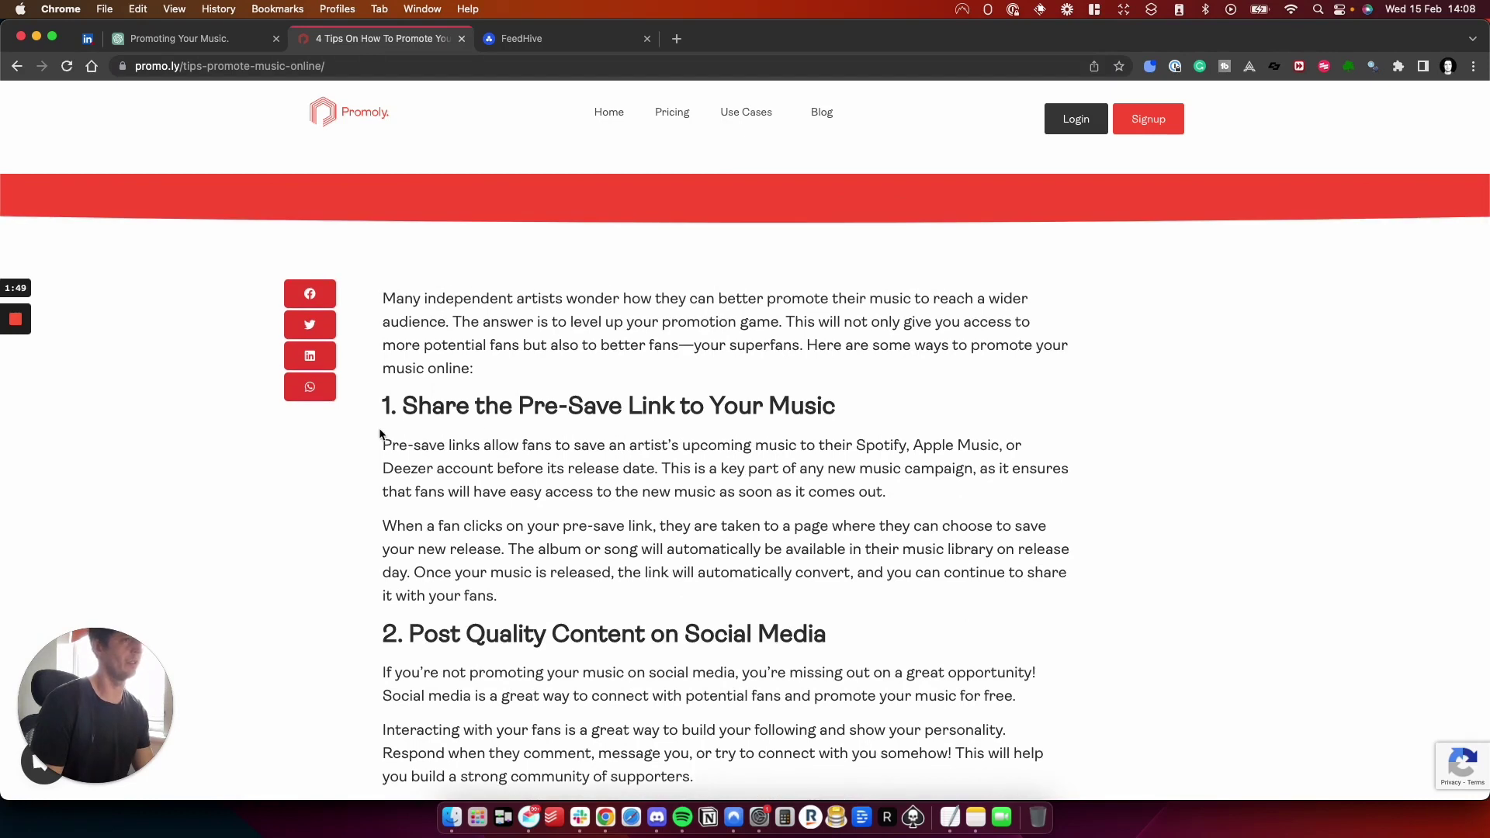
scroll(381, 433, up, 1)
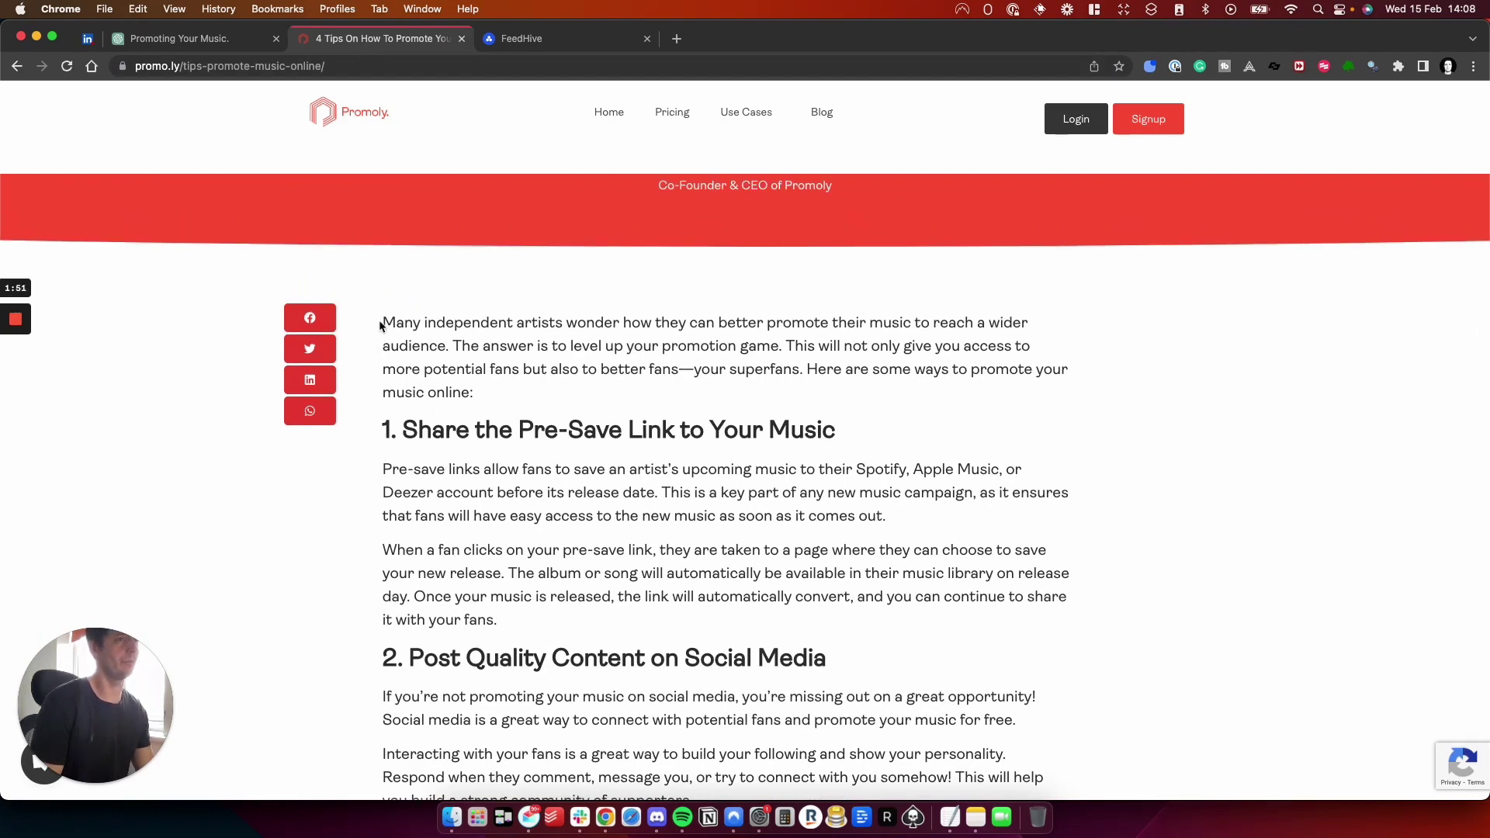
drag(381, 324, 497, 406)
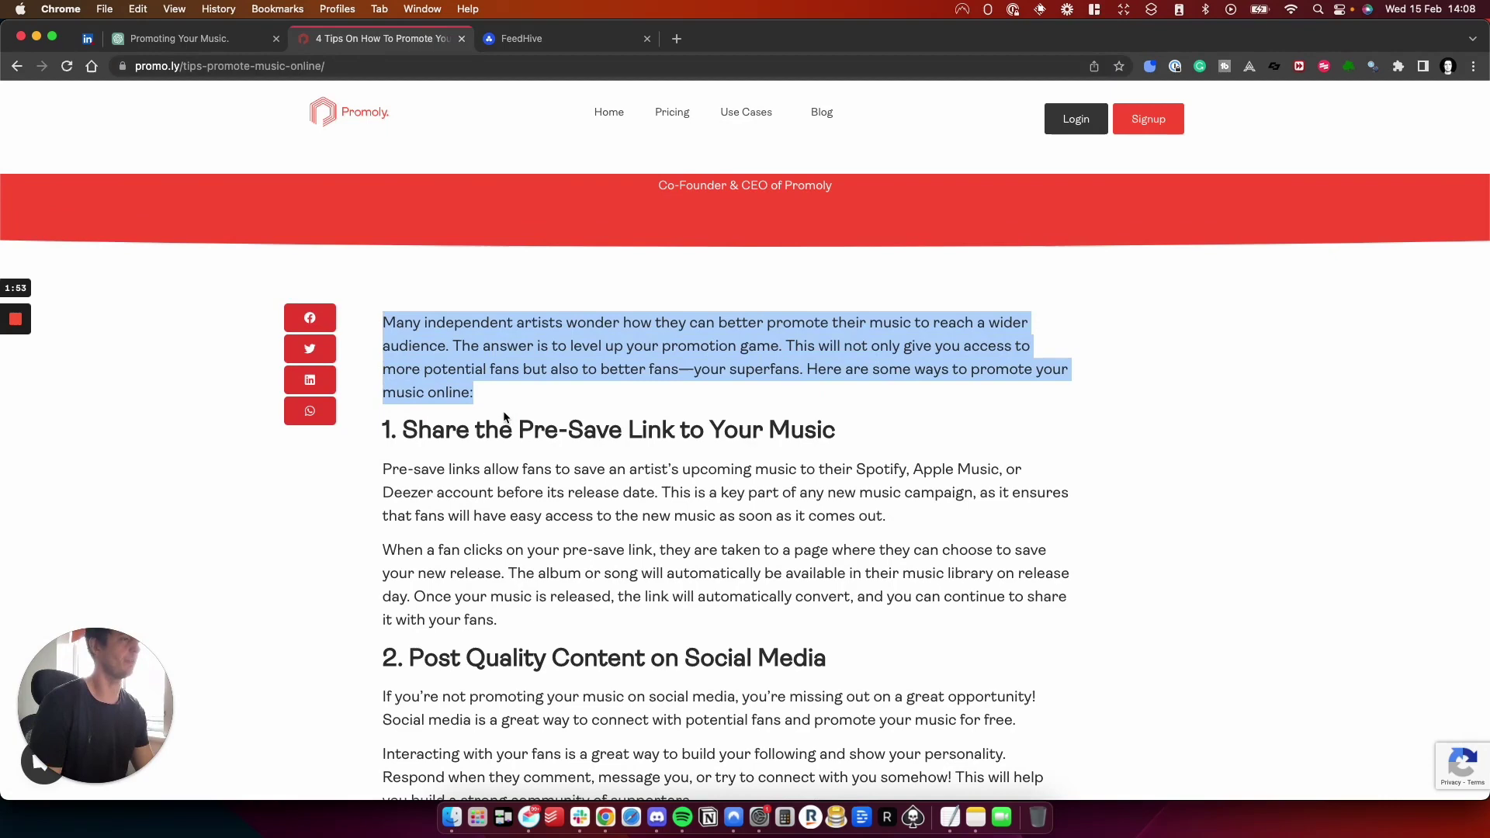
click(186, 45)
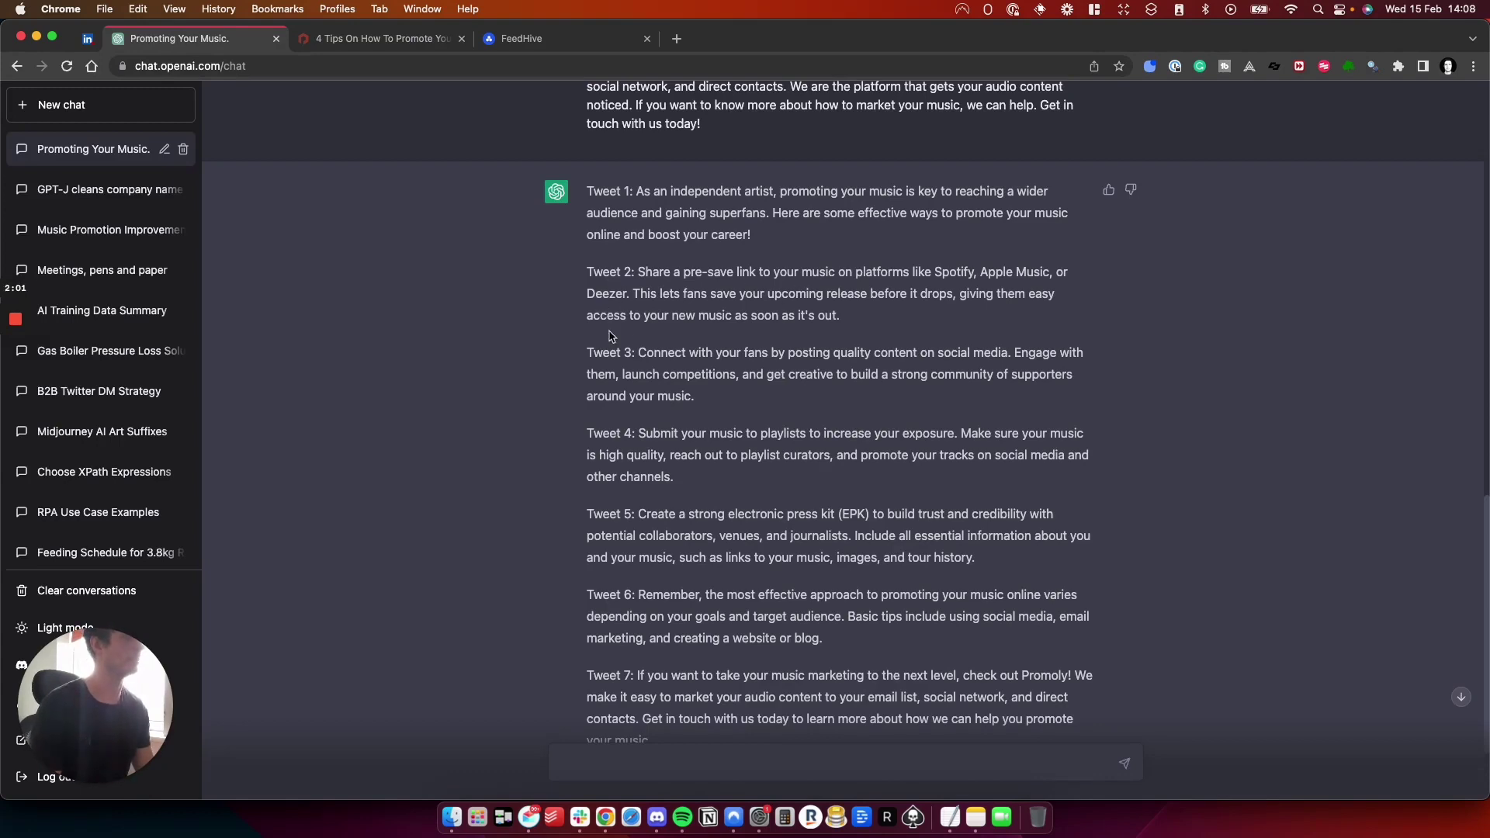
- Select both paragraphs of the article's Pre-Save Link section
click(392, 39)
scroll(455, 449, down, 2)
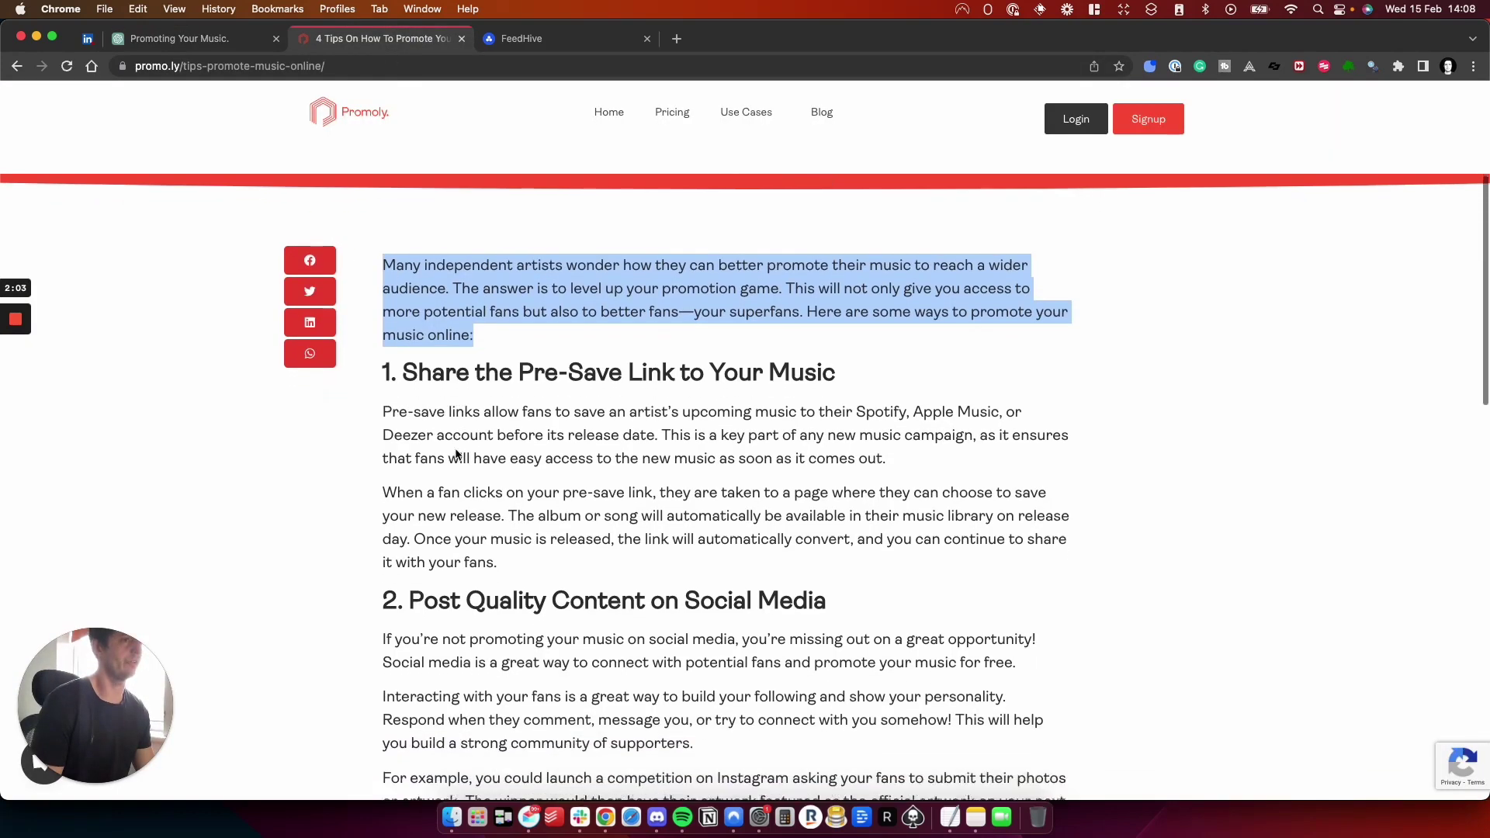
drag(507, 551, 387, 388)
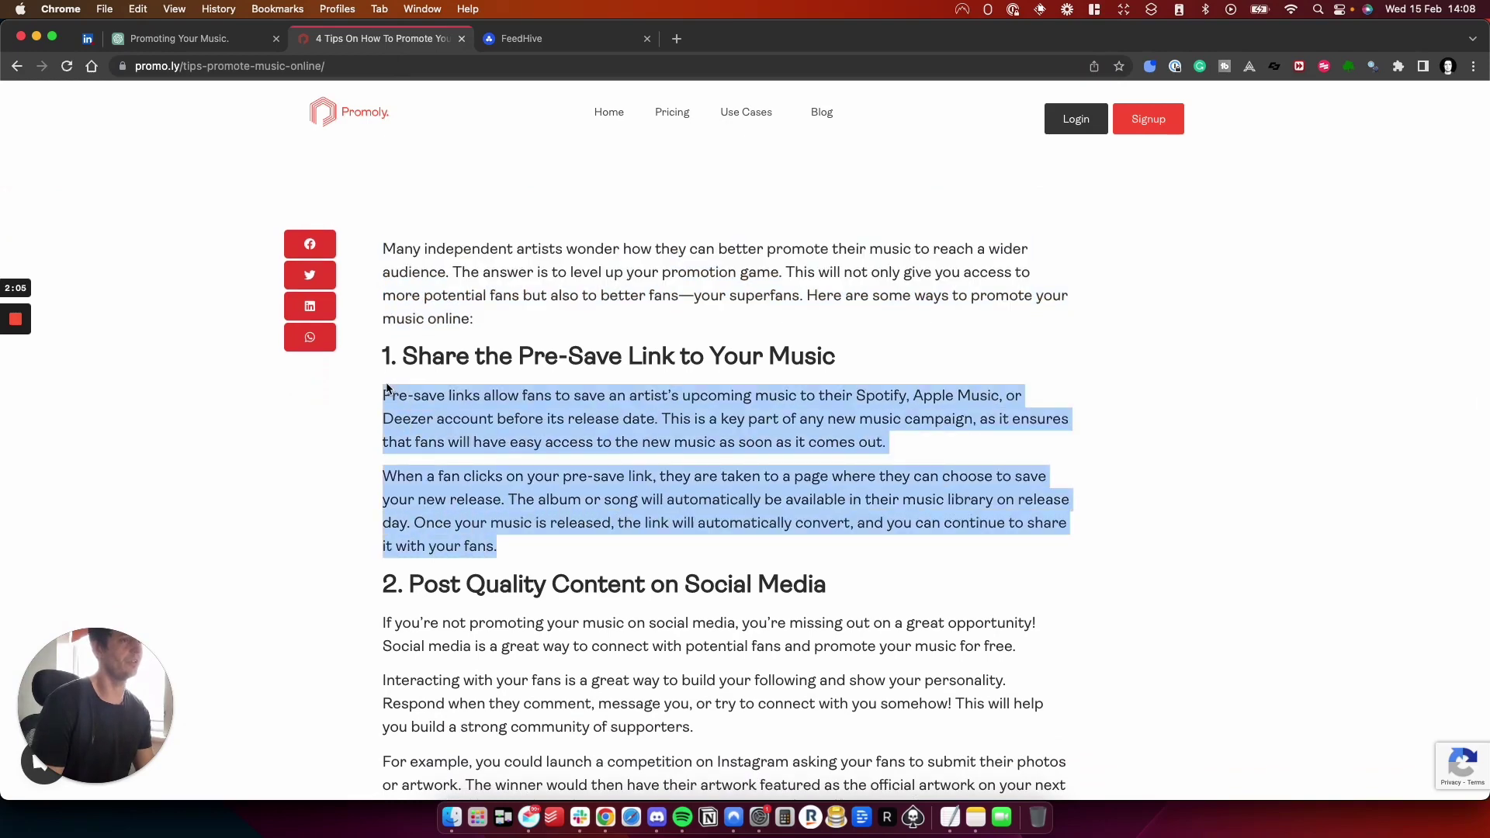
- Scroll the FeedHive thread preview from the top through the EPK tip and Promoly call-to-action
click(525, 39)
scroll(1330, 333, up, 15)
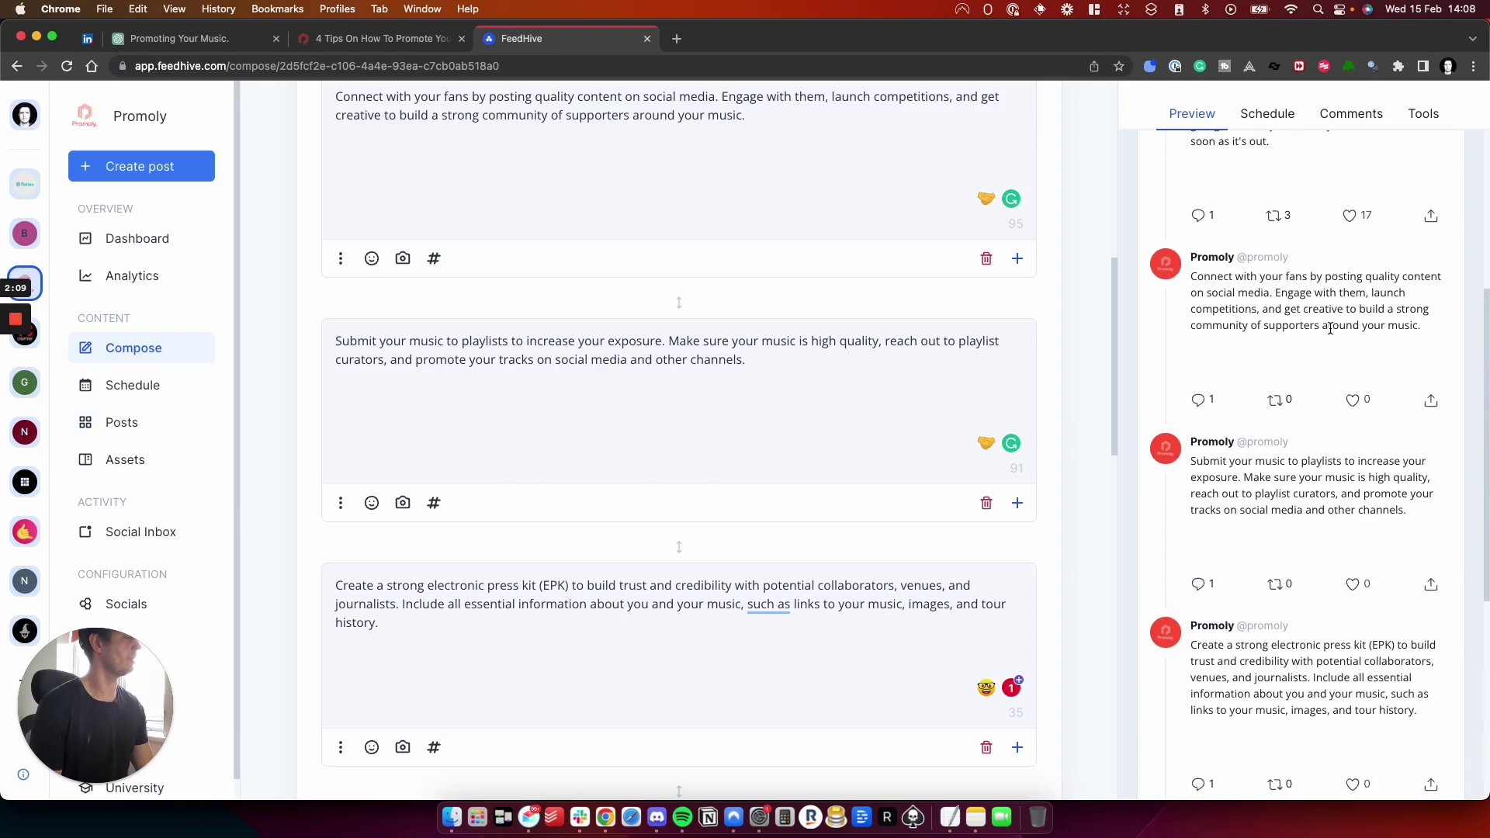
scroll(1234, 263, down, 10)
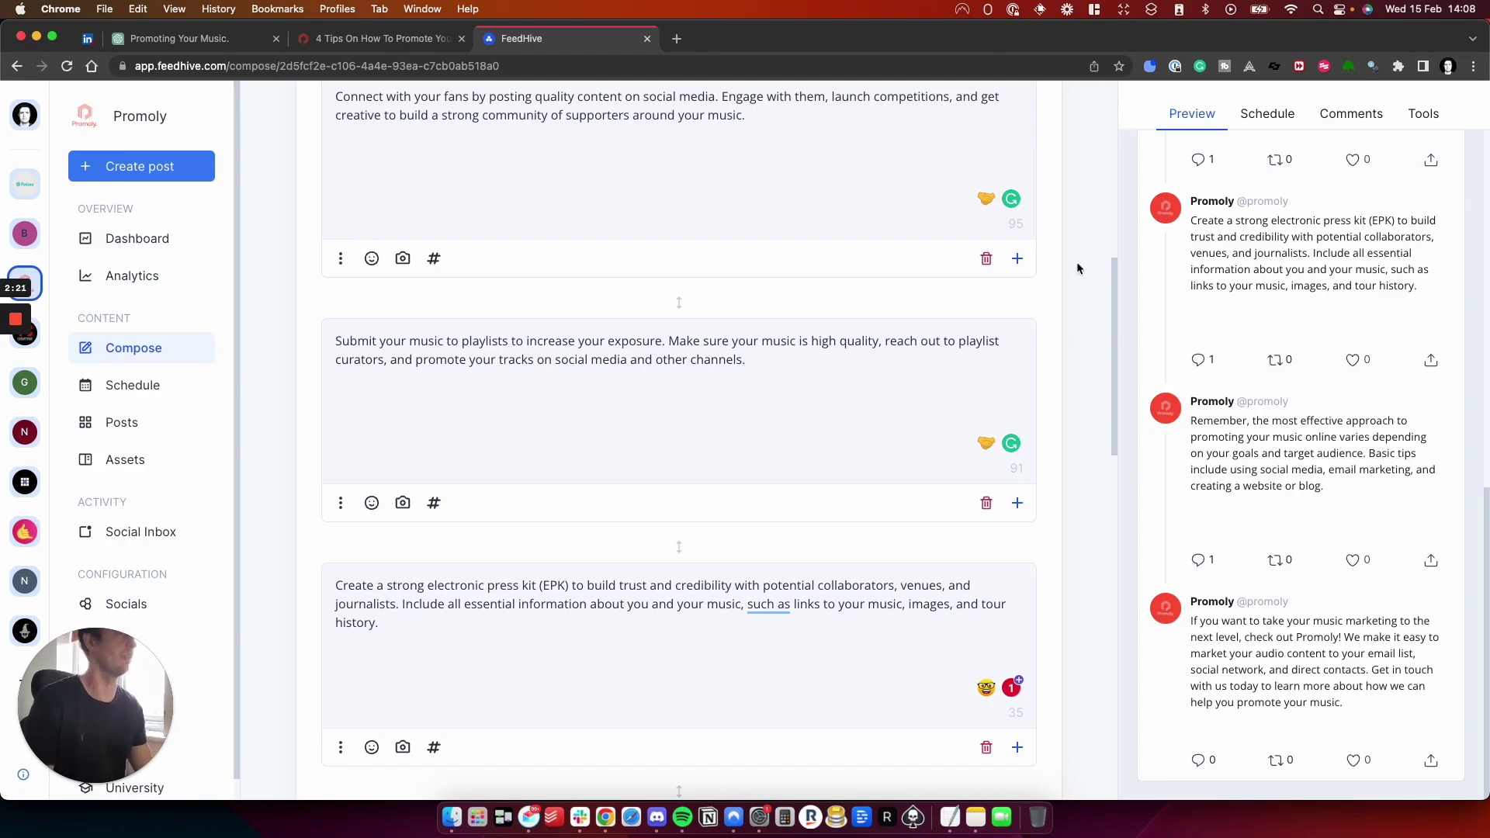
- Send ChatGPT the message 'Turn that into a Facebook social media post.'
click(233, 40)
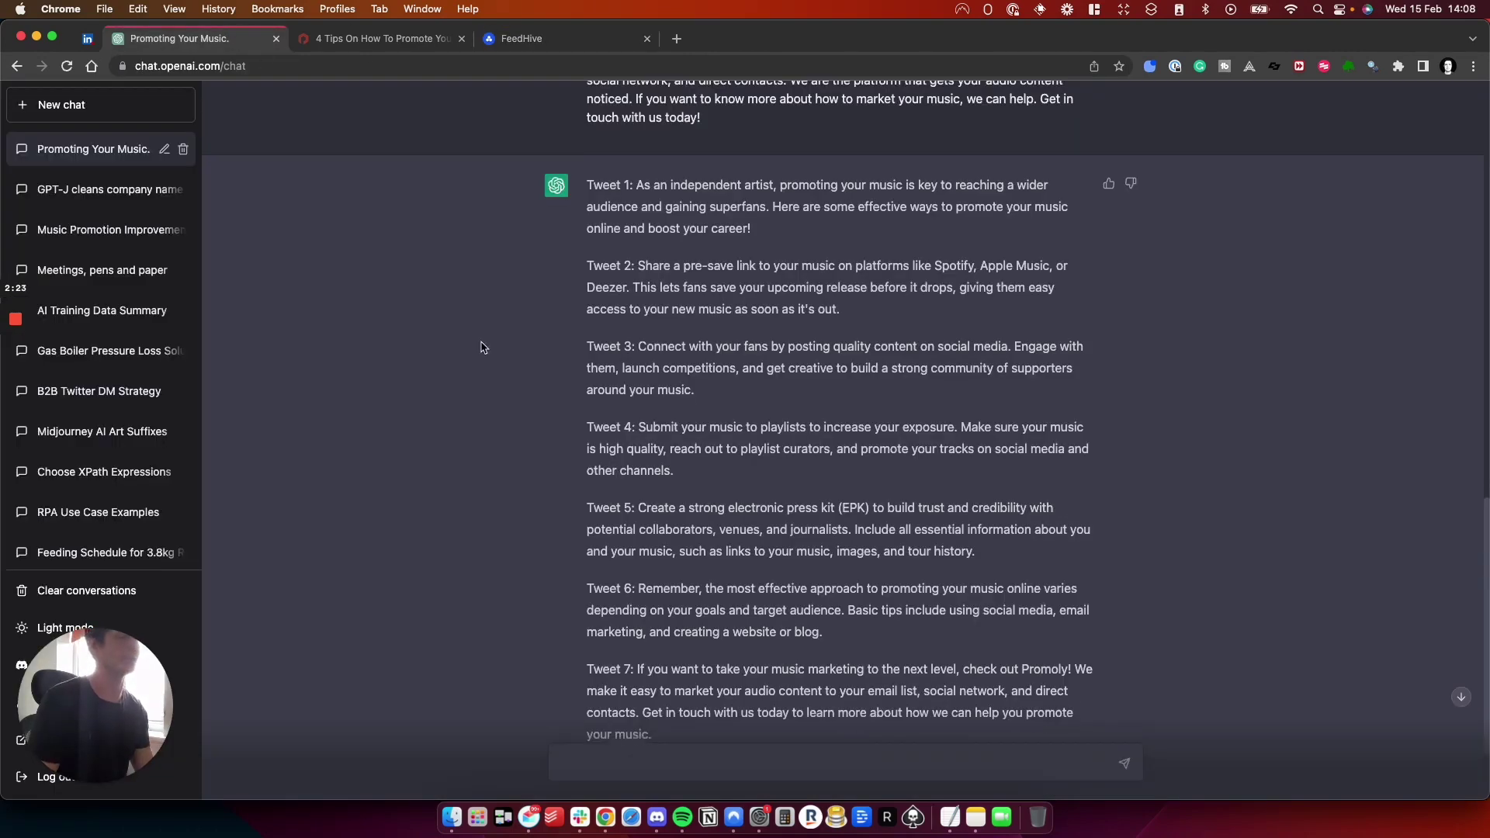
scroll(512, 395, down, 4)
click(655, 761)
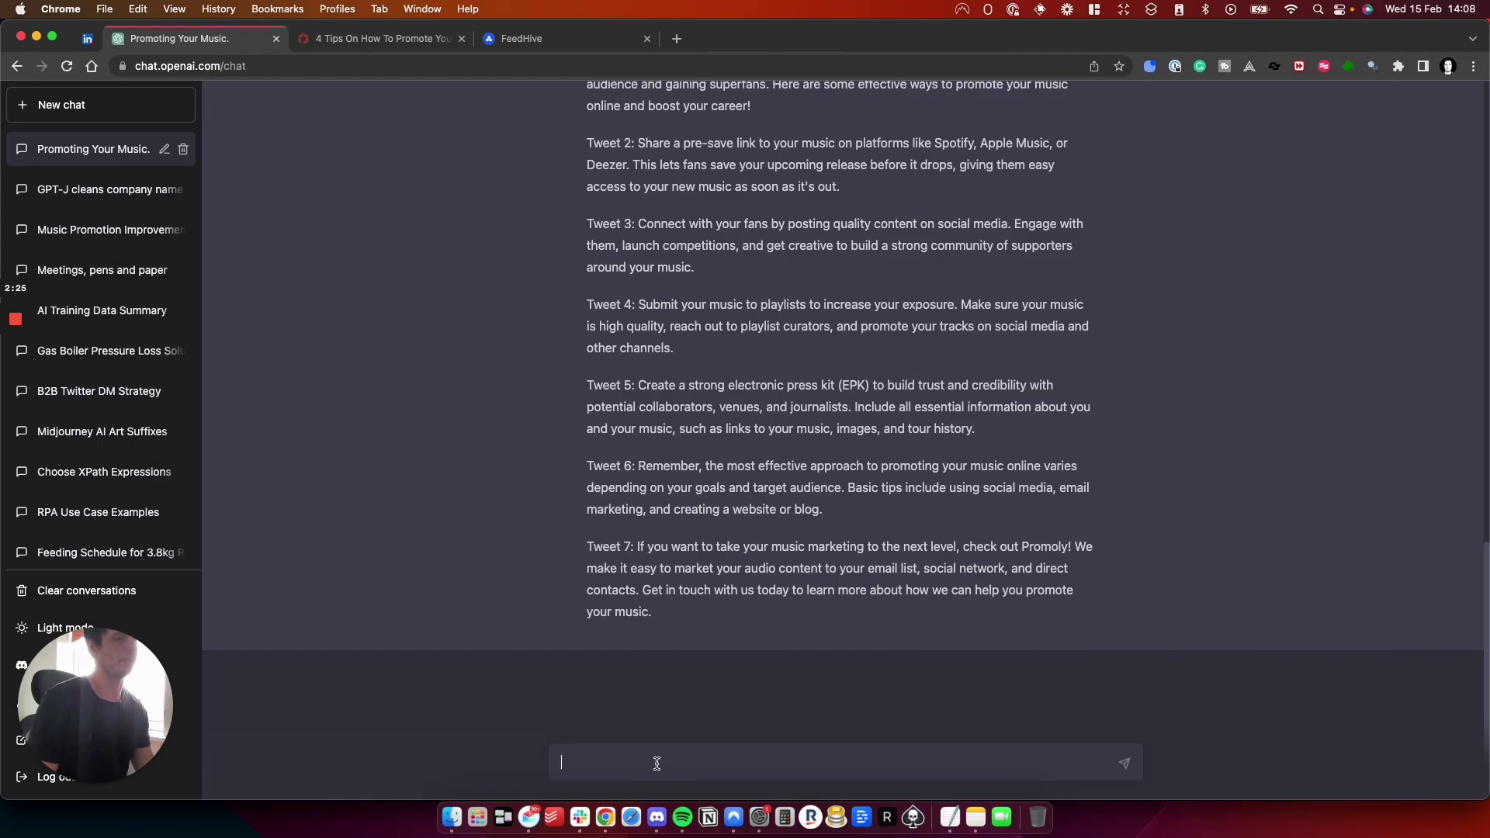
text(Turn that i)
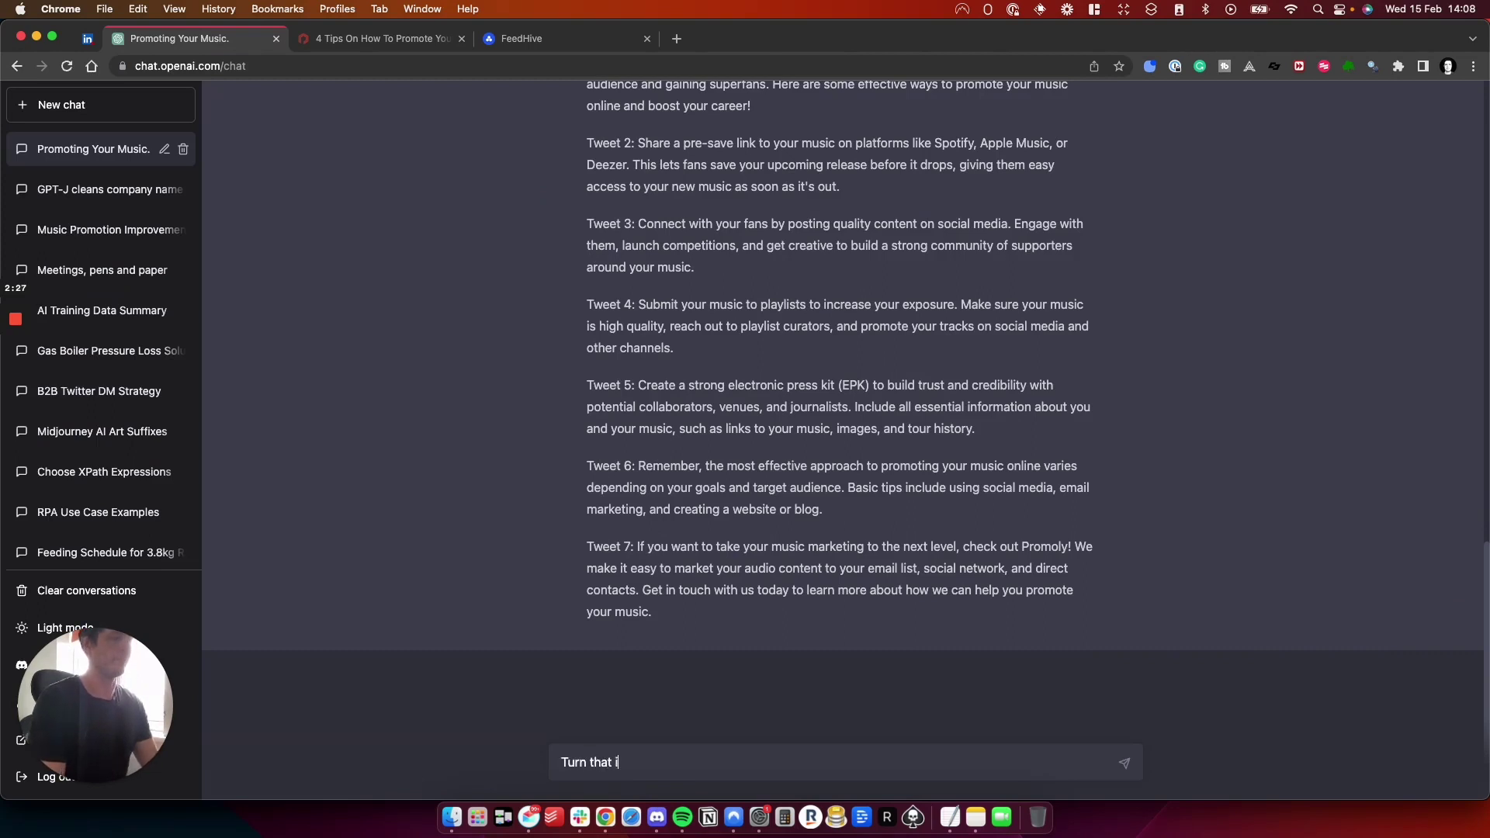
text(nto a Facebook social media post.)
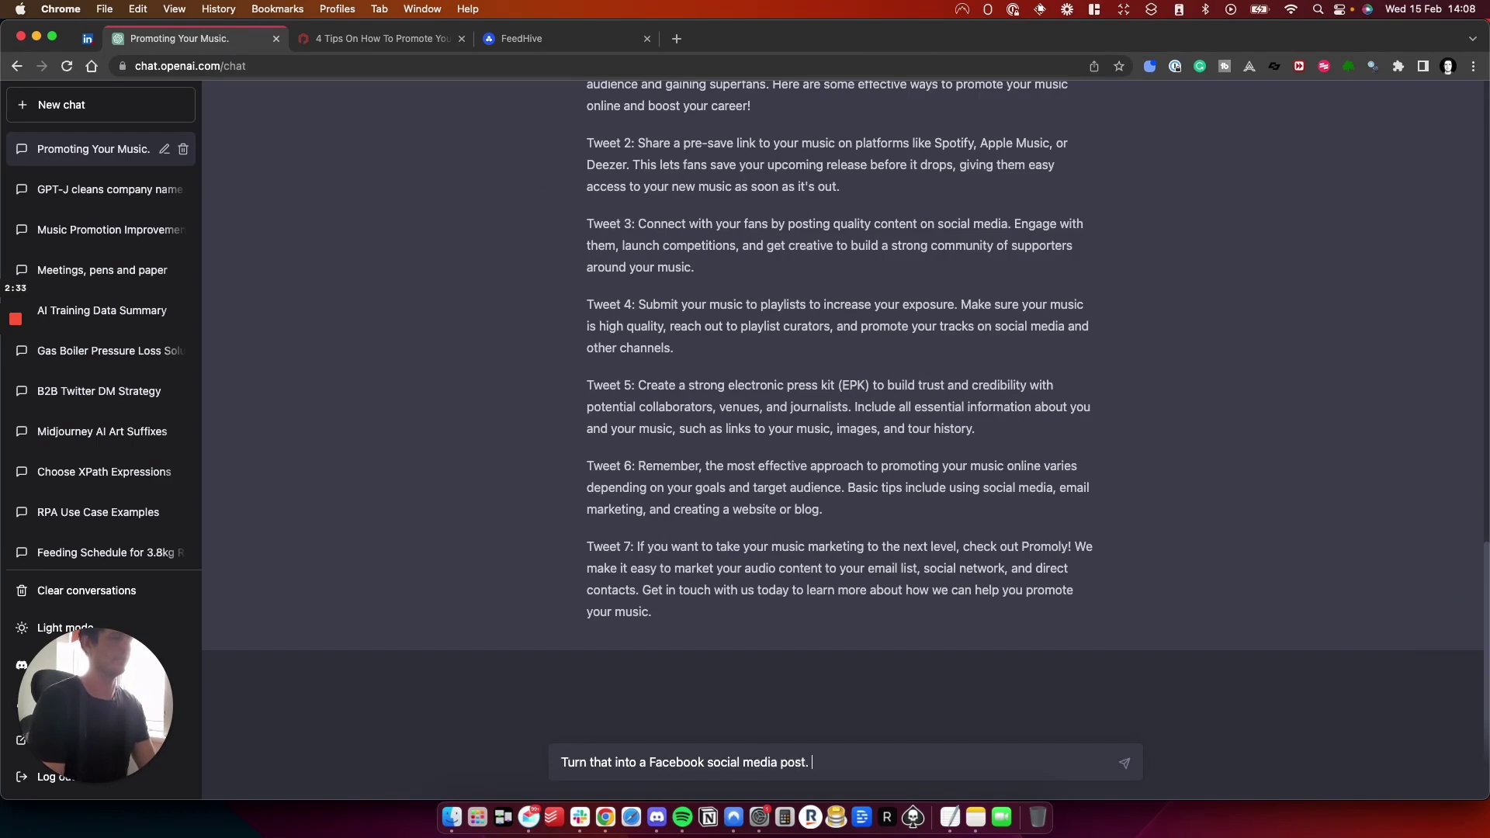
key(Return)
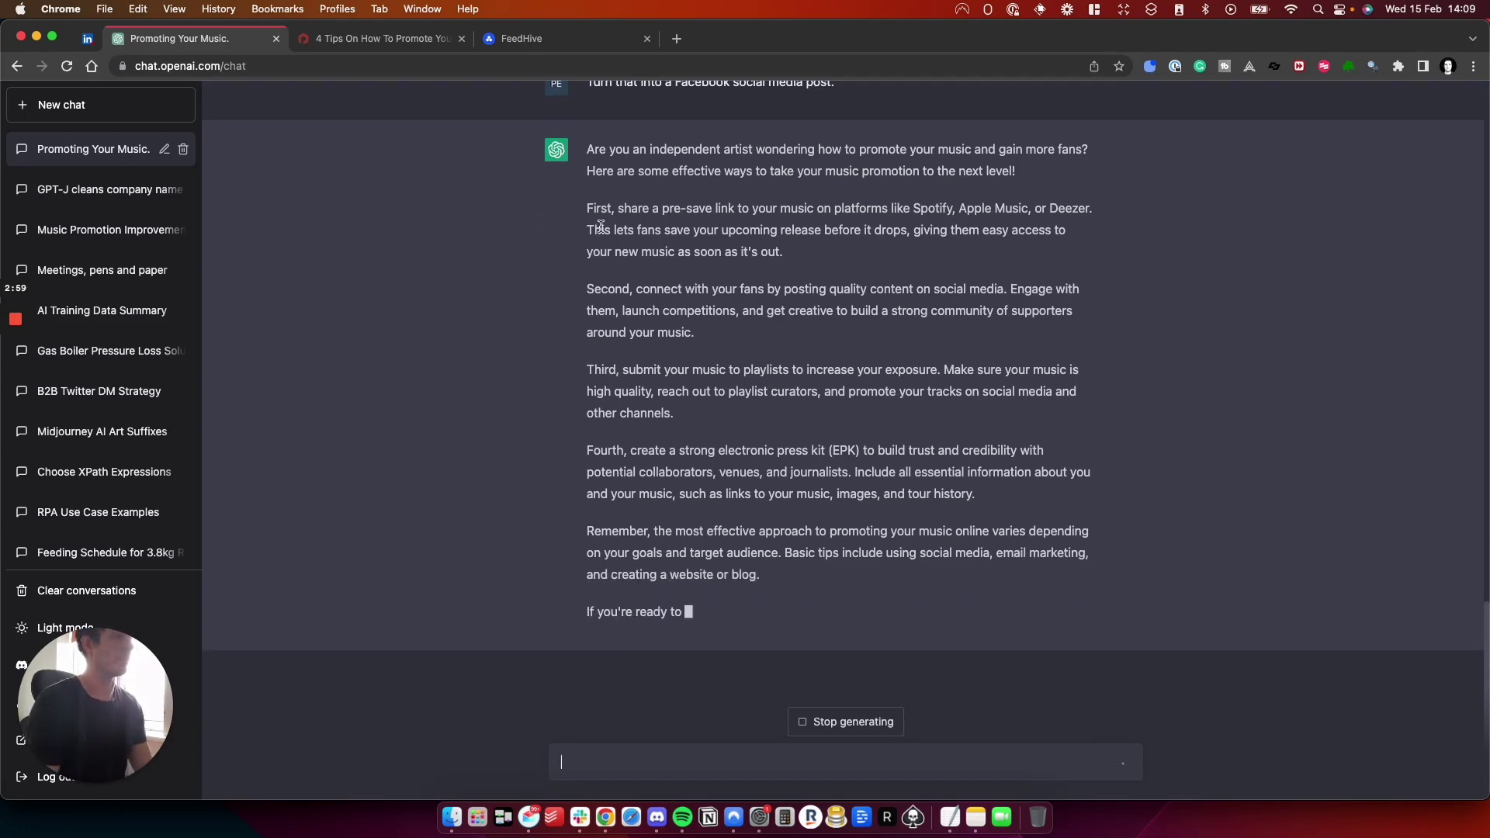
- Read the completed Facebook post reply from its opening question to the Promoly call to action
scroll(625, 363, up, 5)
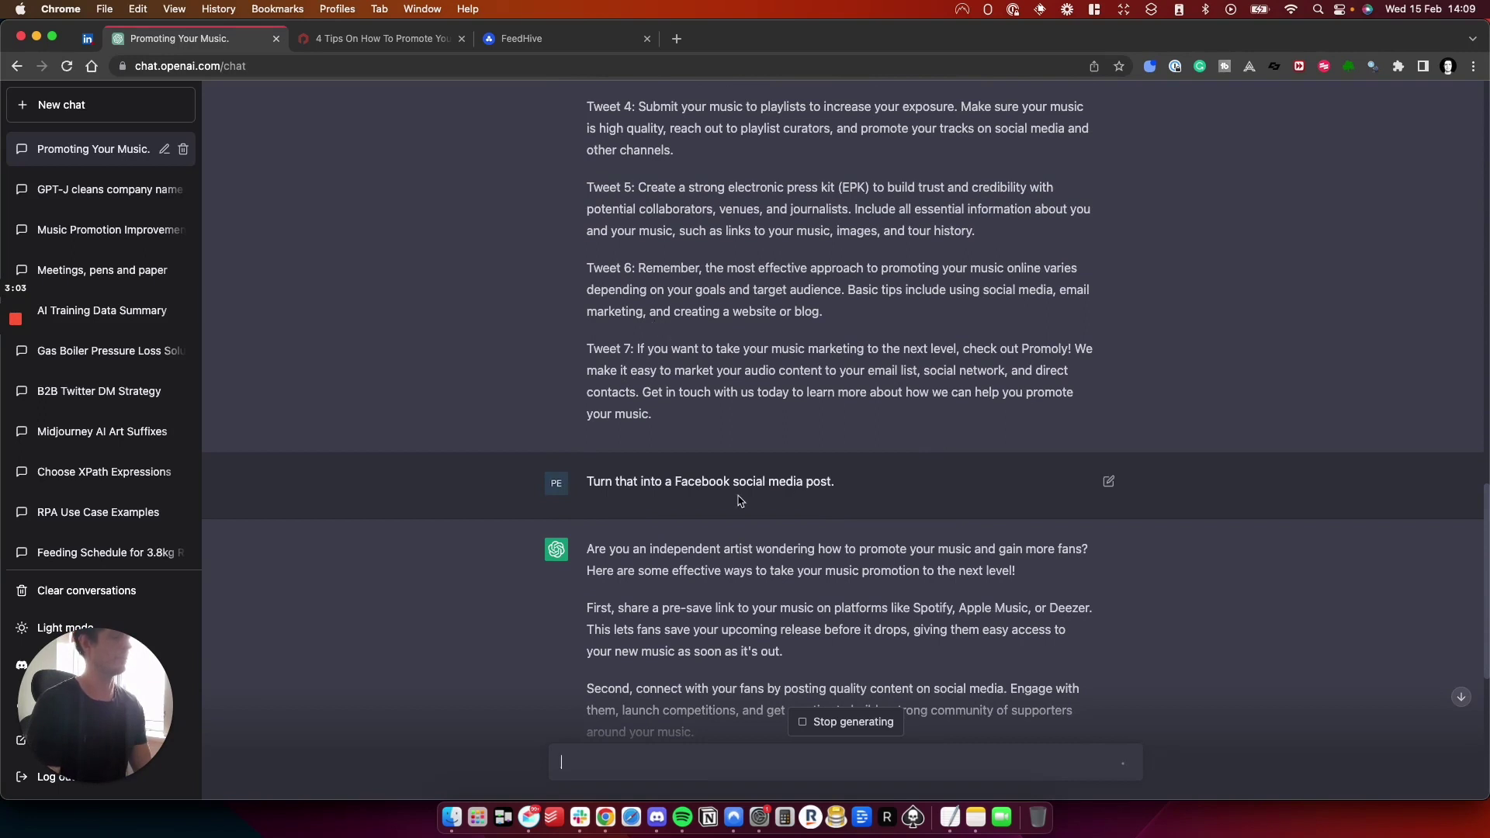
scroll(738, 495, down, 5)
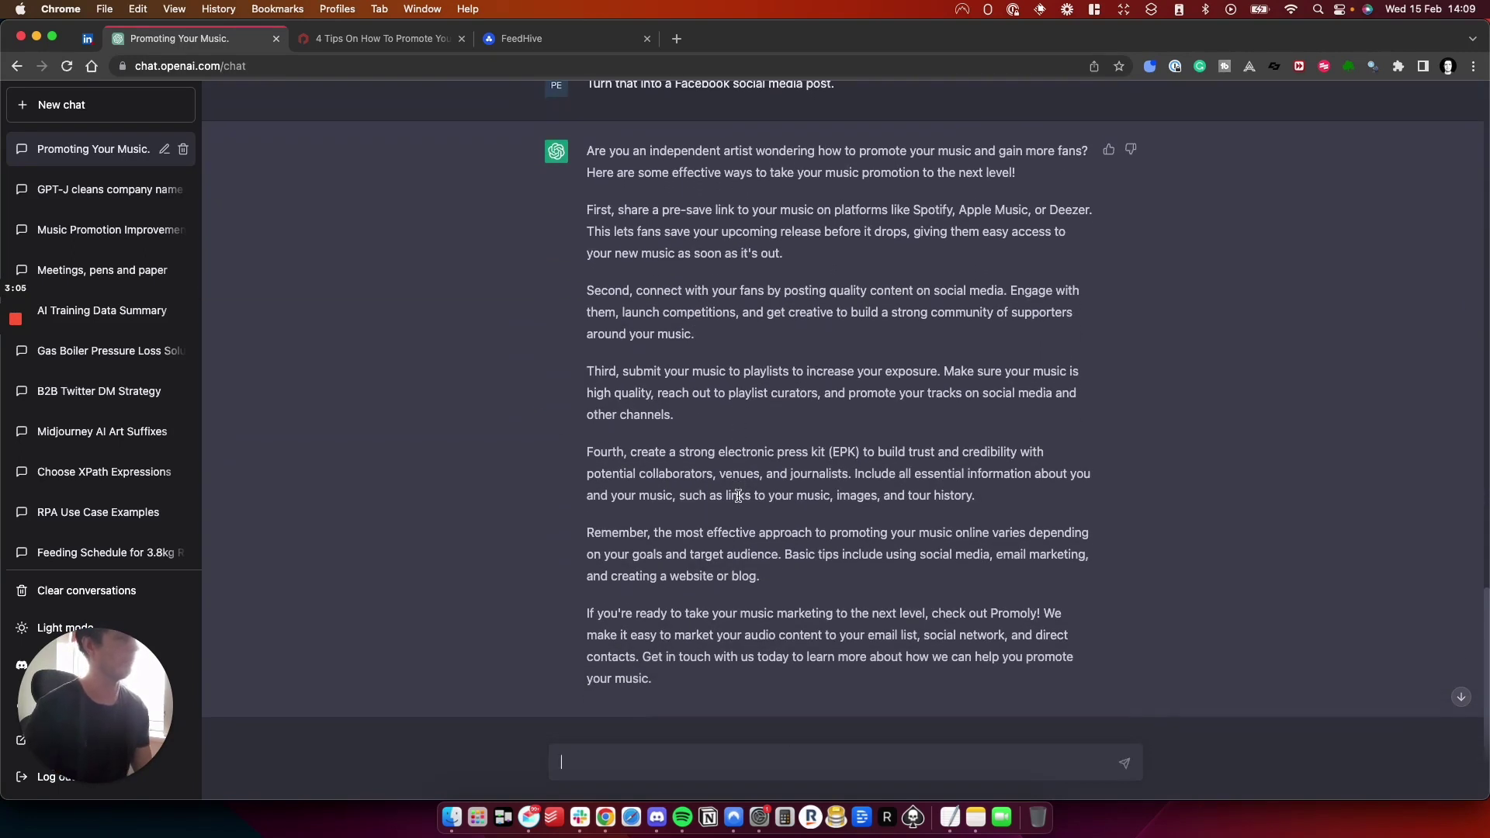